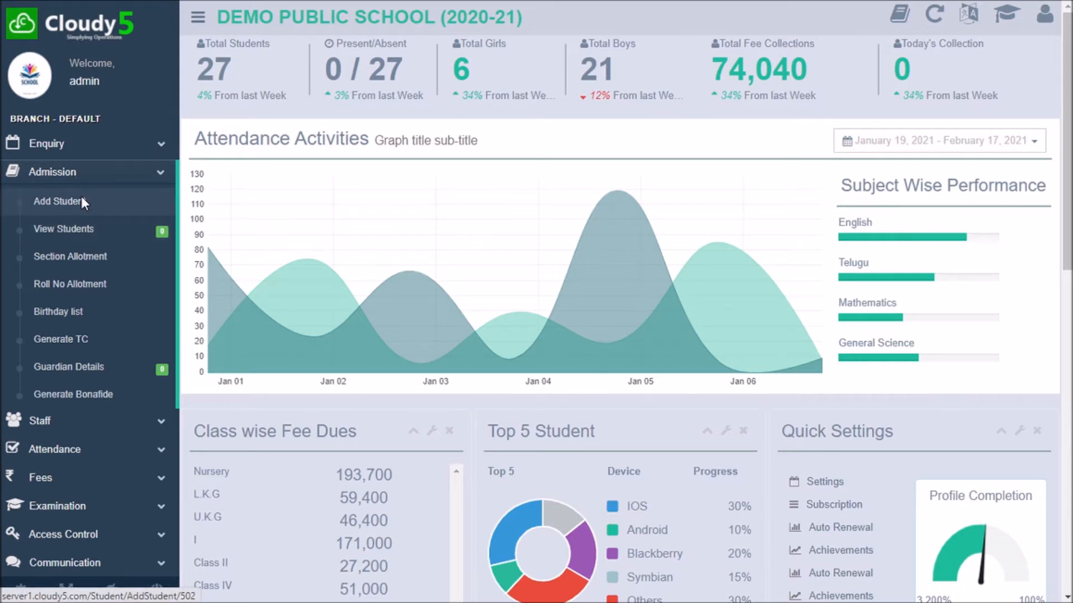
Open the Add Student admission form and try to save it blank to check which fields are mandatory.
left_click(82, 202)
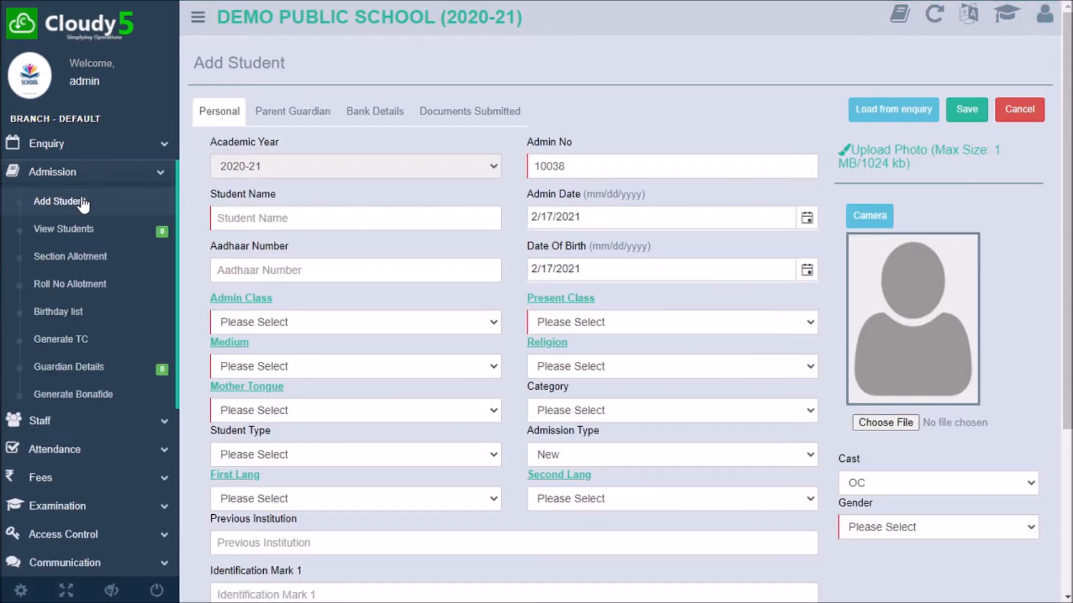
left_click(964, 102)
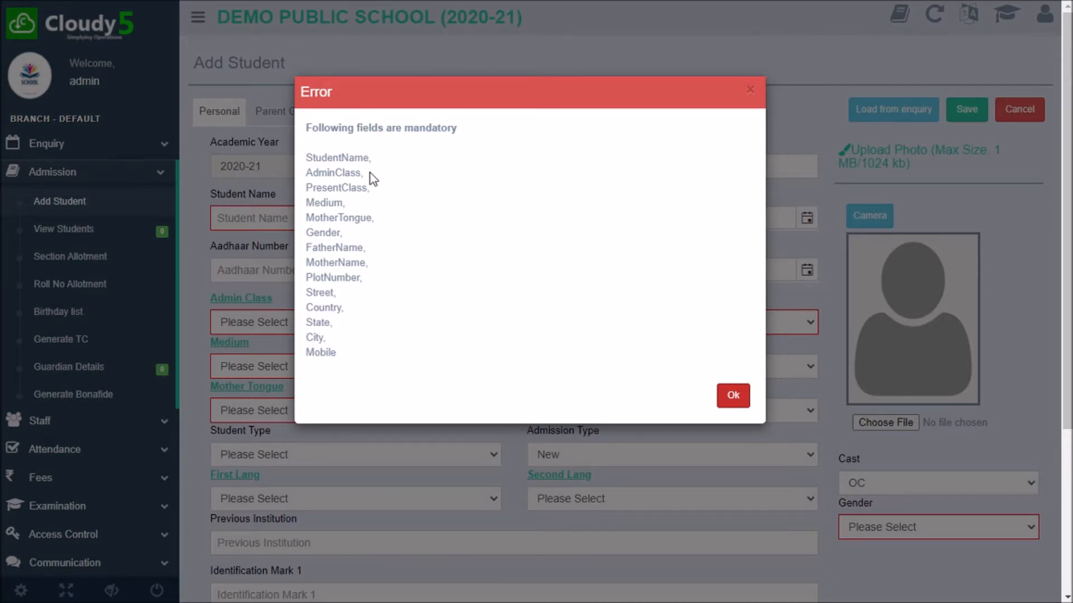
left_click(737, 398)
Look through the form's Parent Guardian, Bank Details and Documents Submitted sections, returning to the parent details.
left_click(282, 126)
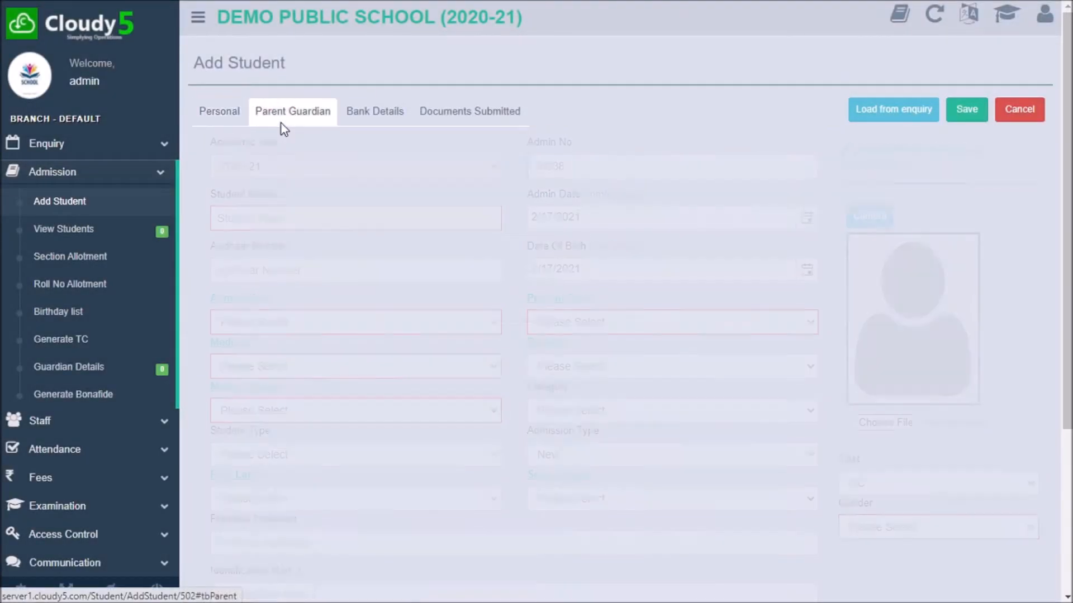
scroll(425, 311, "down", 1)
scroll(424, 316, "up", 1)
left_click(379, 112)
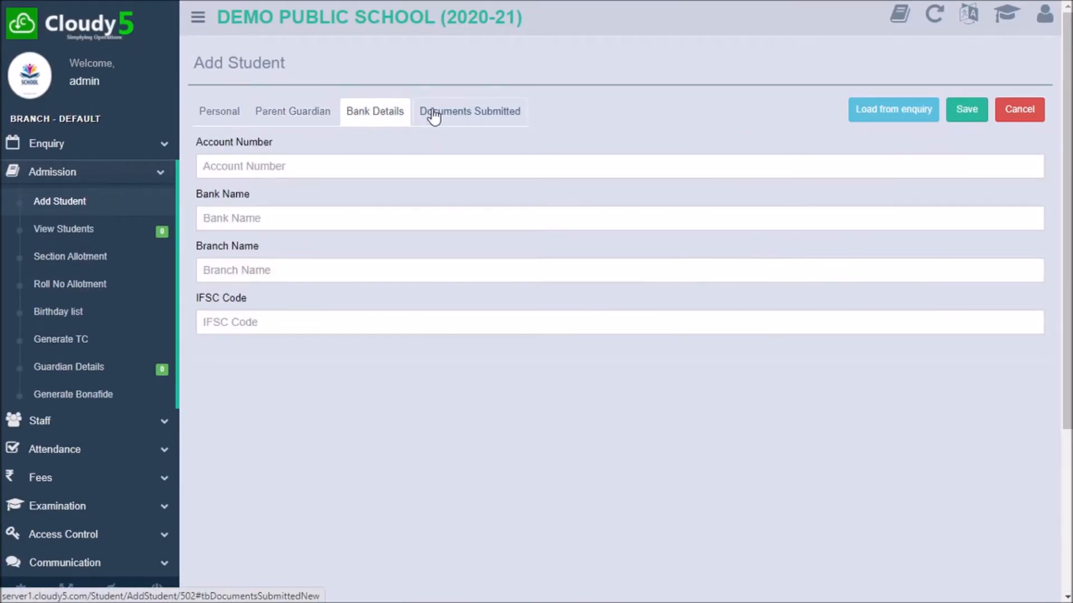
left_click(432, 111)
left_click(395, 117)
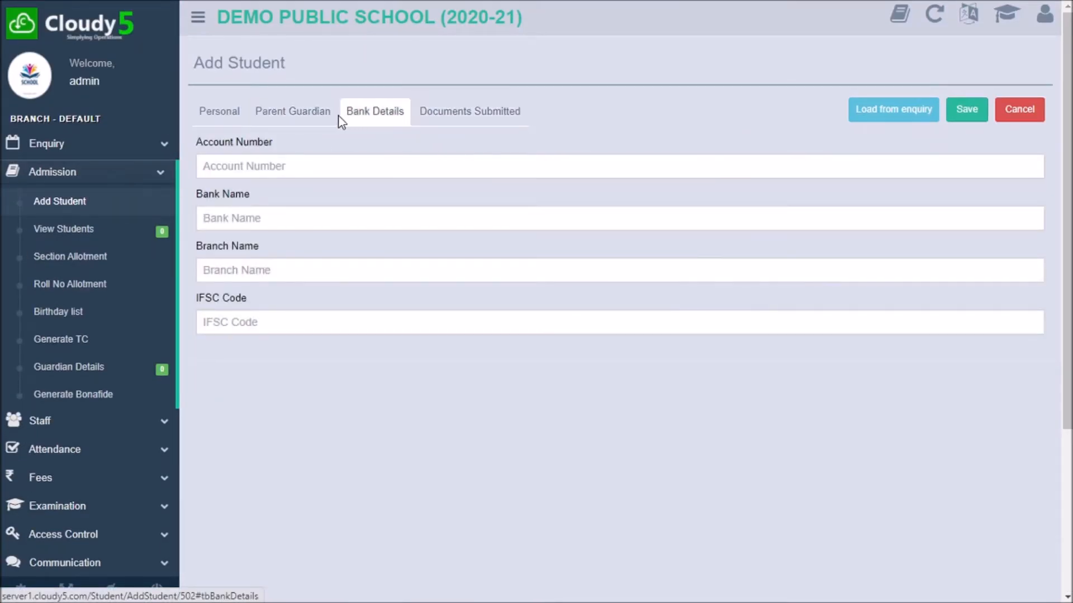
left_click(329, 117)
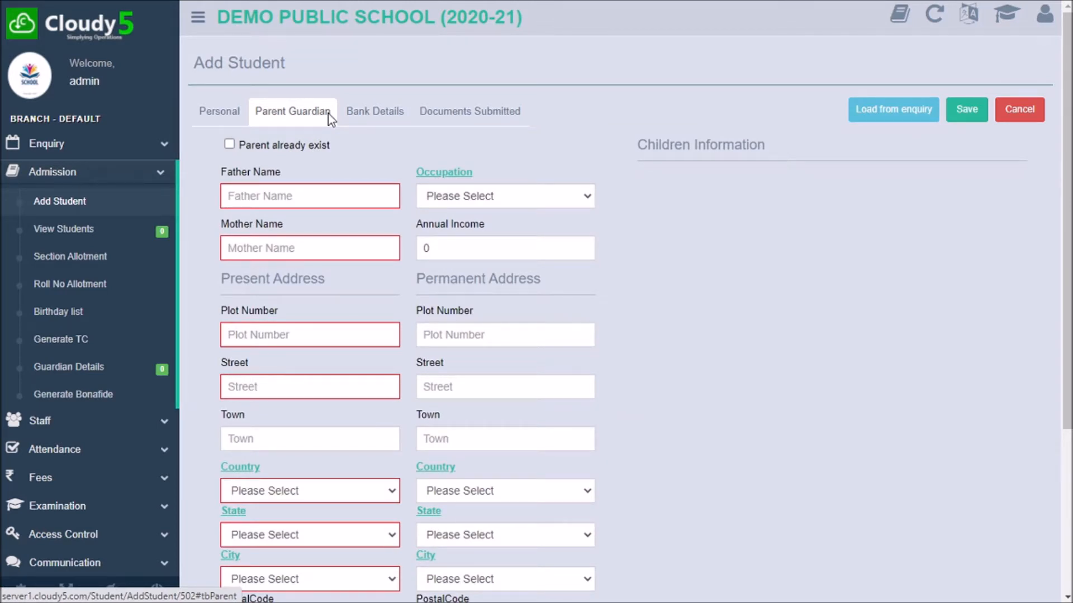
Mark the parent as already existing and fill the guardian details from the admitted U.K.G student's record.
left_click(230, 144)
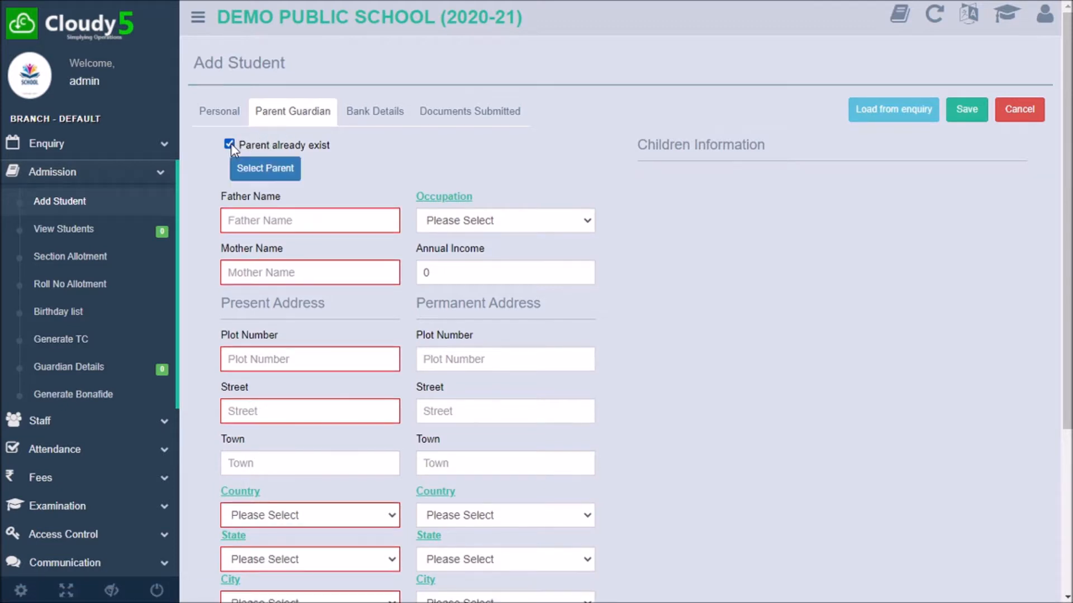
left_click(265, 171)
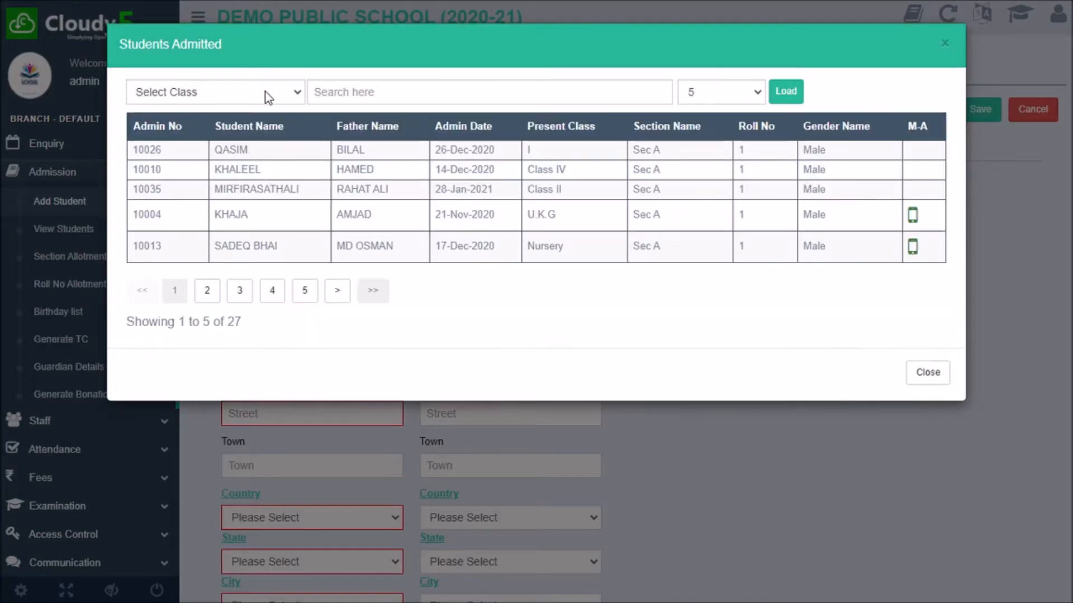
left_click(265, 92)
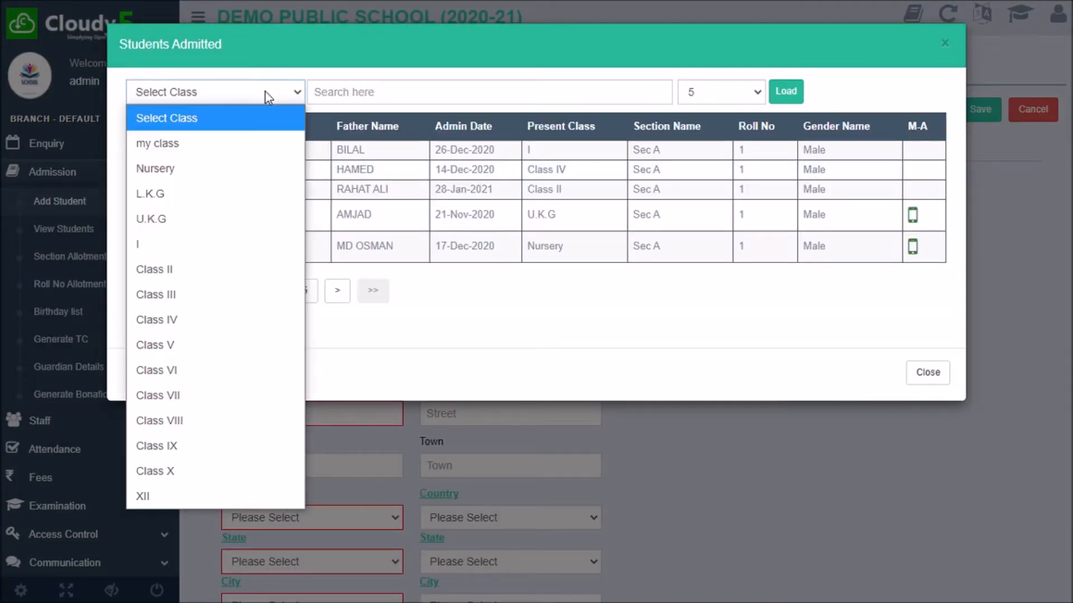
left_click(260, 420)
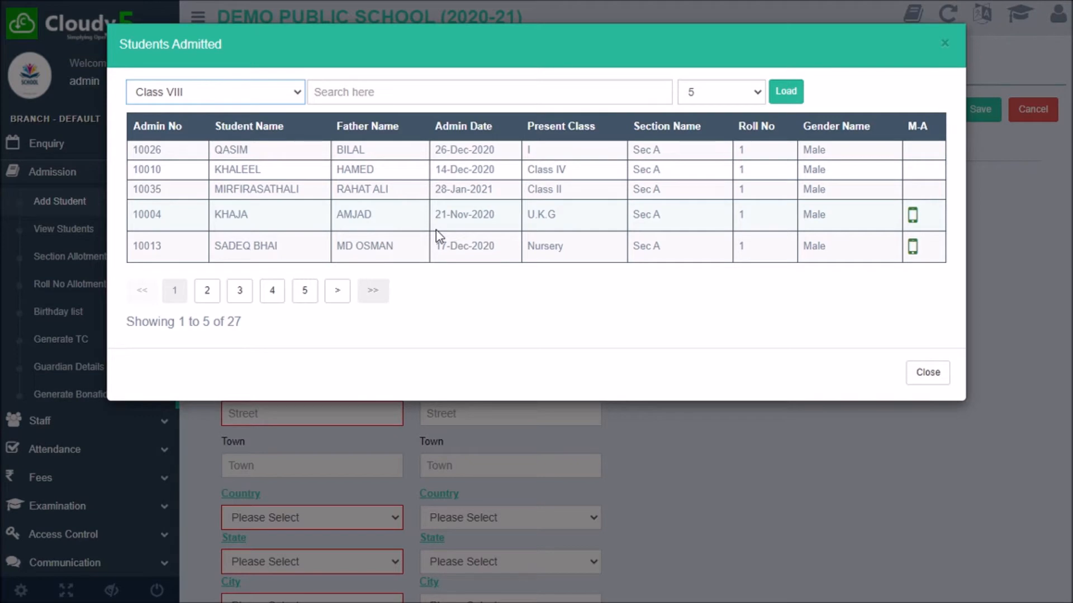
left_click(459, 222)
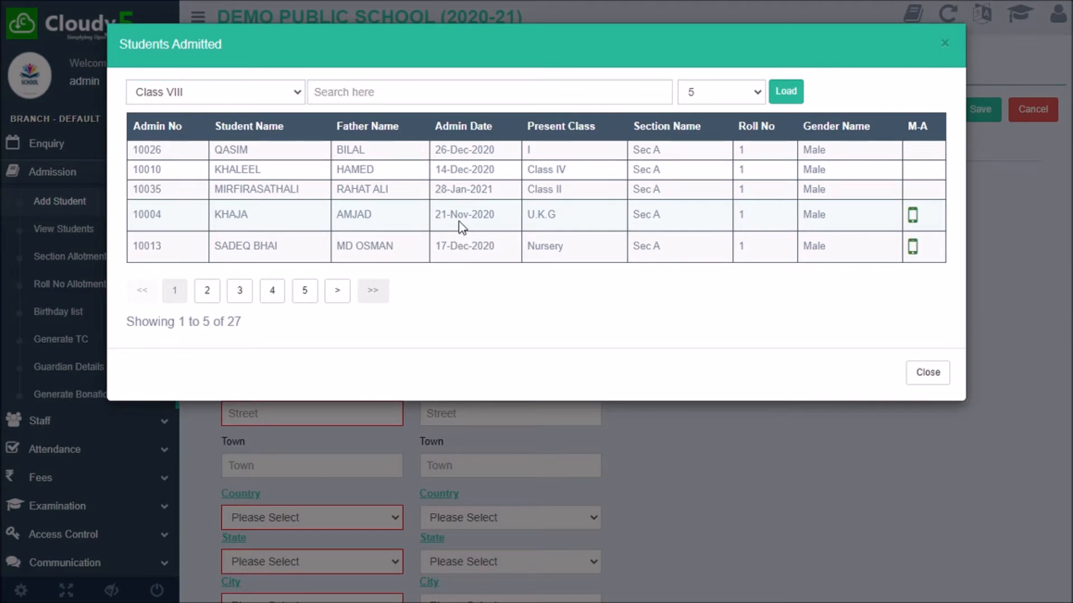
left_click(461, 225)
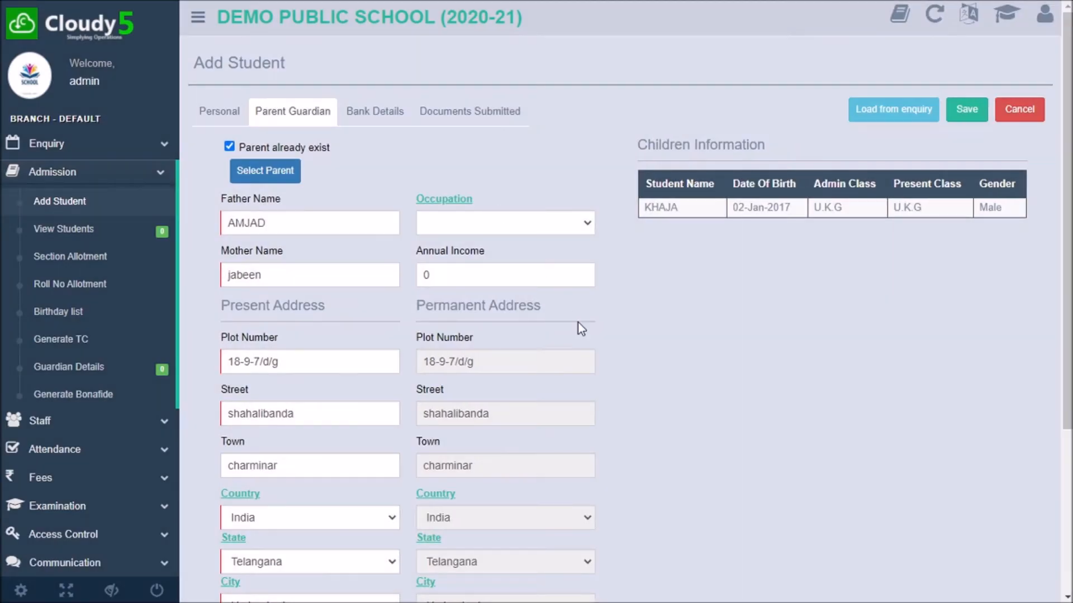
scroll(596, 355, "down", 4)
scroll(596, 354, "up", 4)
Add a T C document entry to the student's submitted documents without choosing a file.
left_click(385, 119)
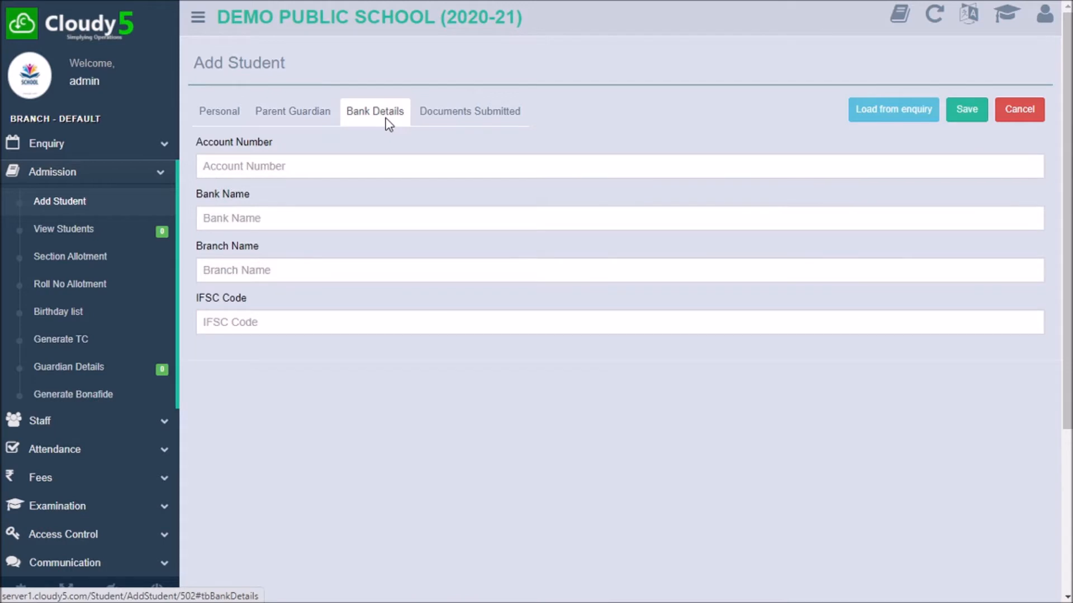
left_click(453, 108)
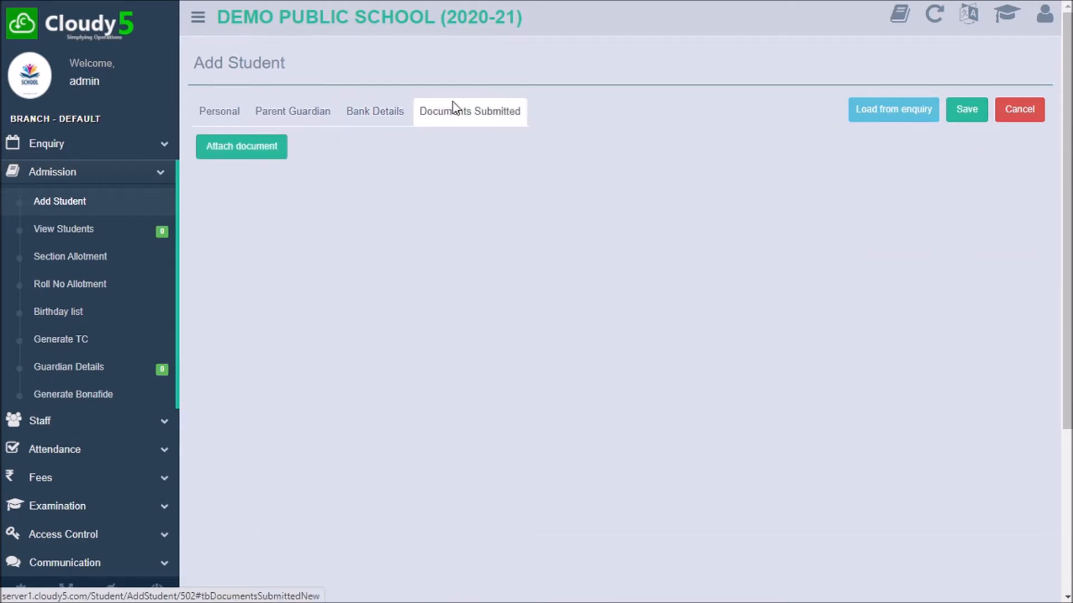
left_click(255, 146)
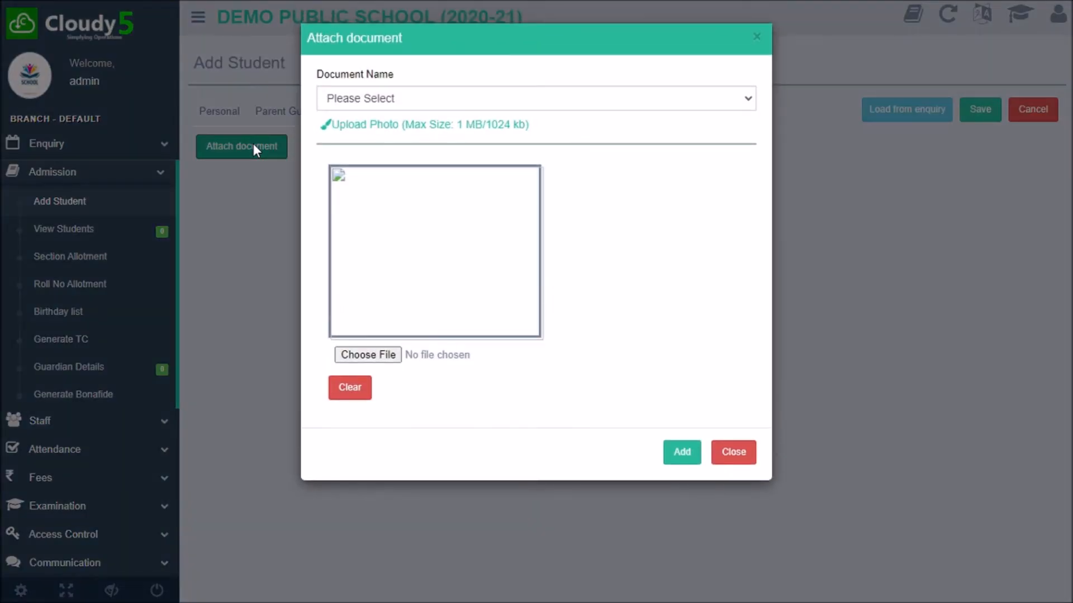
left_click(435, 98)
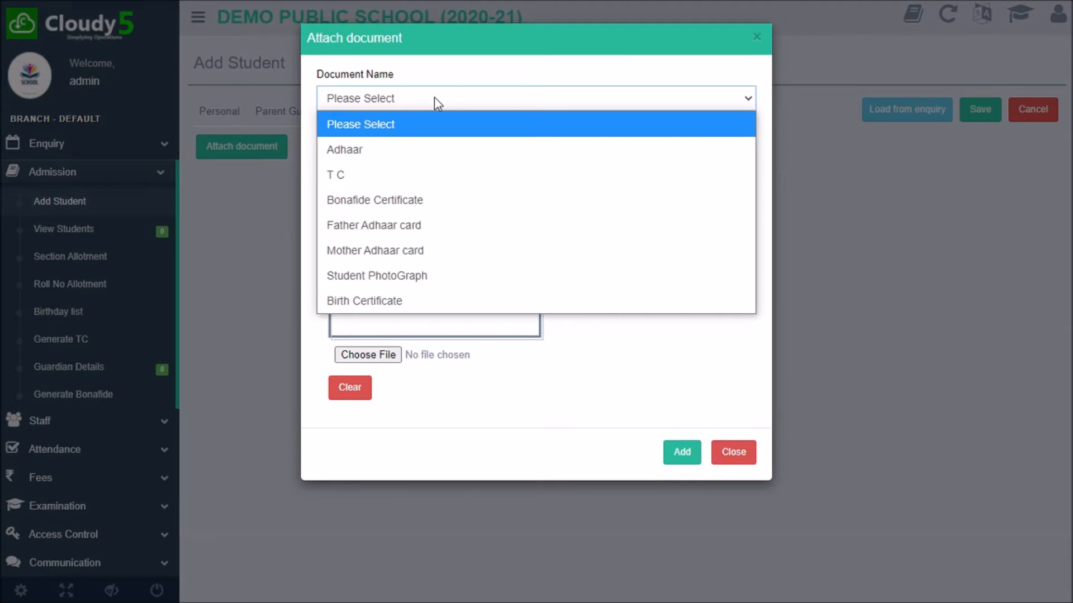
left_click(605, 105)
left_click(604, 105)
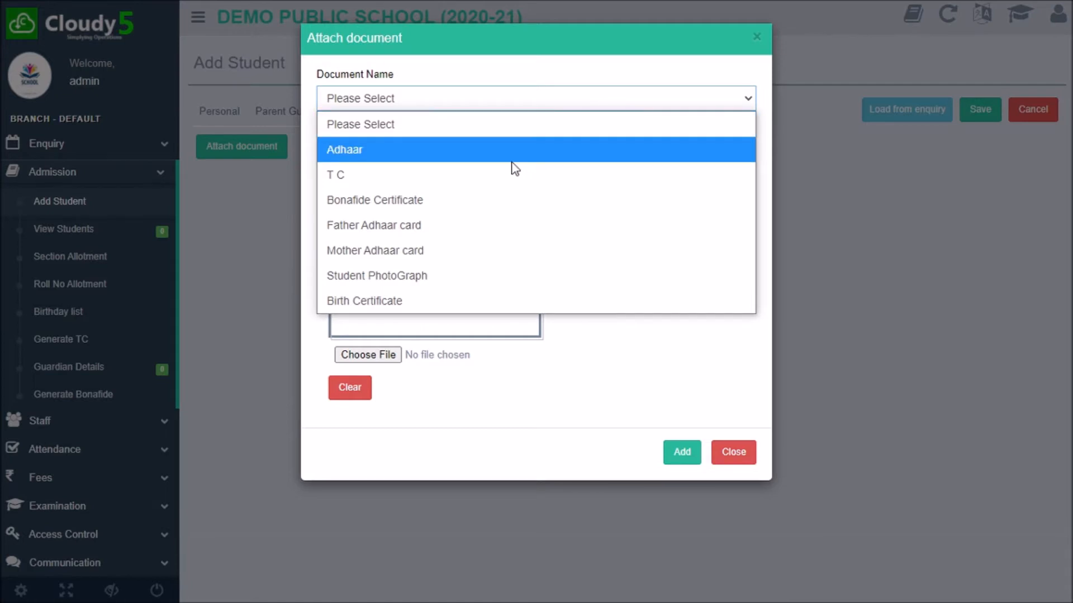
left_click(505, 175)
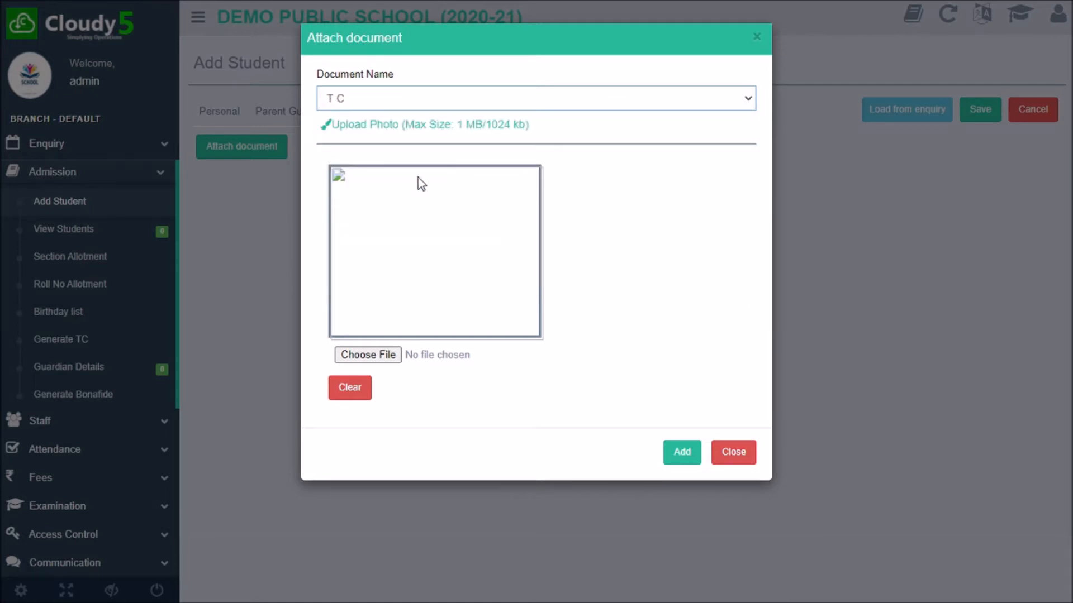
left_click(390, 356)
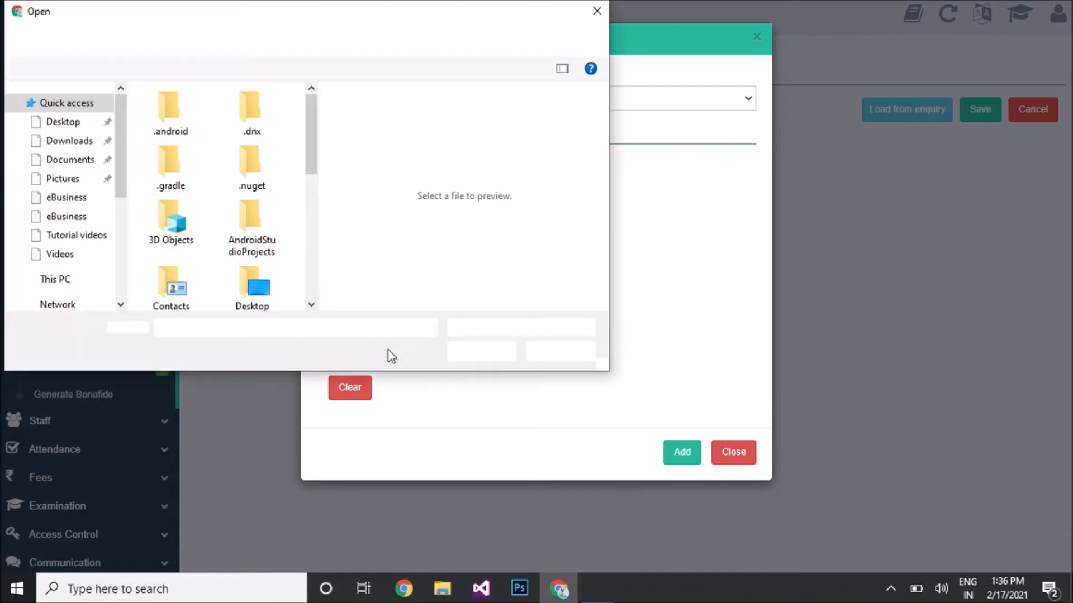
left_click(592, 11)
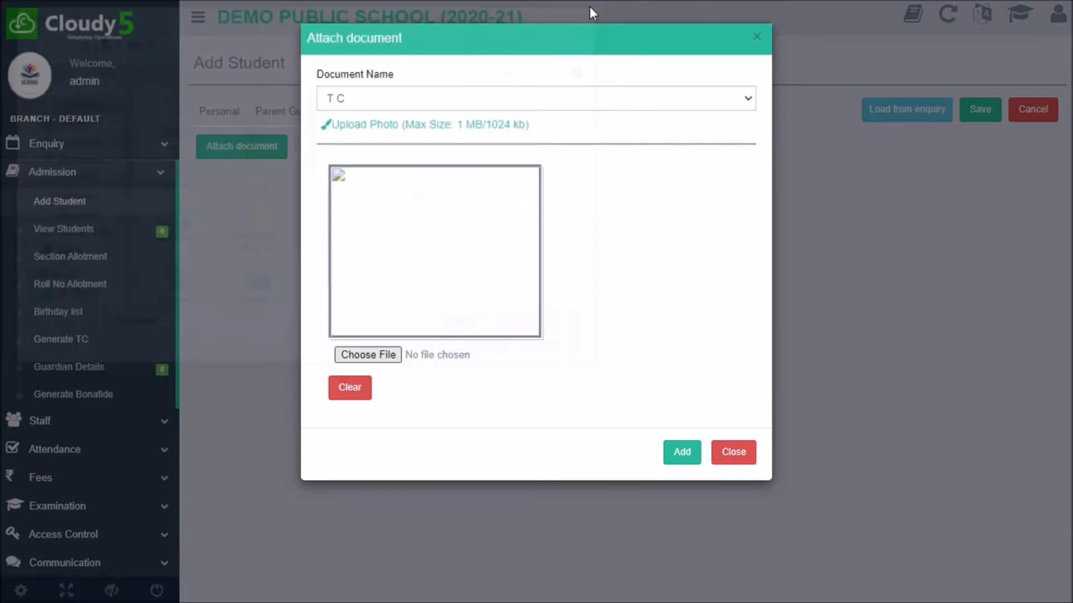
left_click(682, 452)
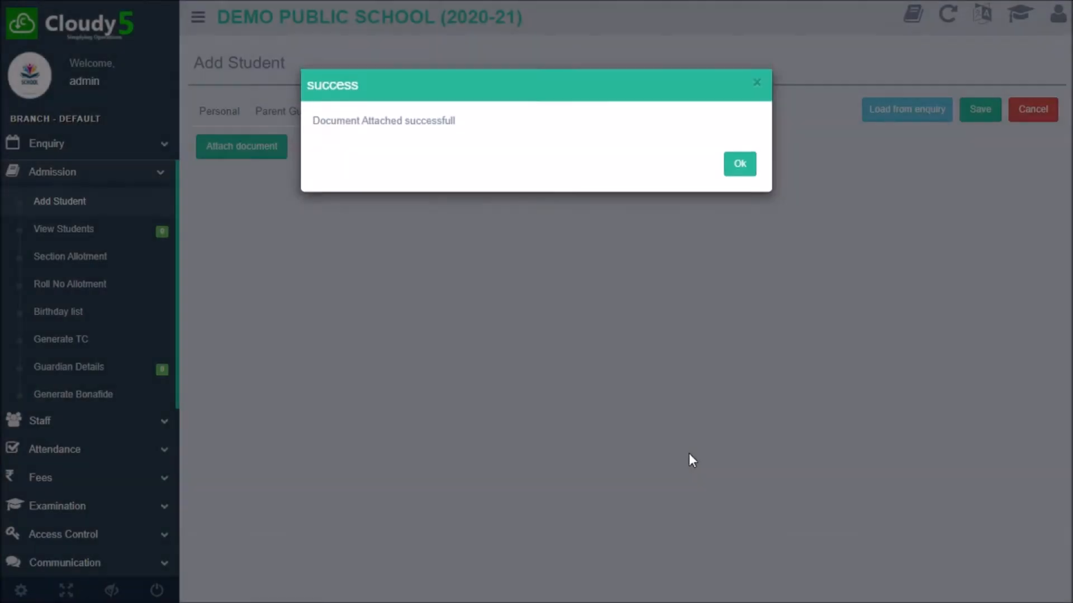
left_click(731, 172)
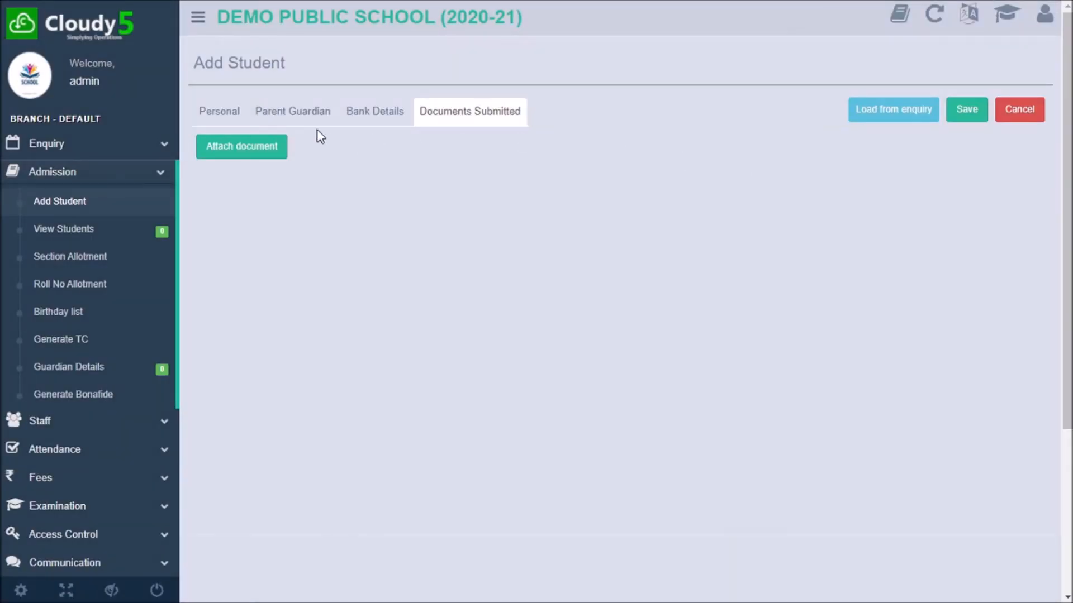
Fill the student's personal details from the Class VI enquiry record.
left_click(221, 119)
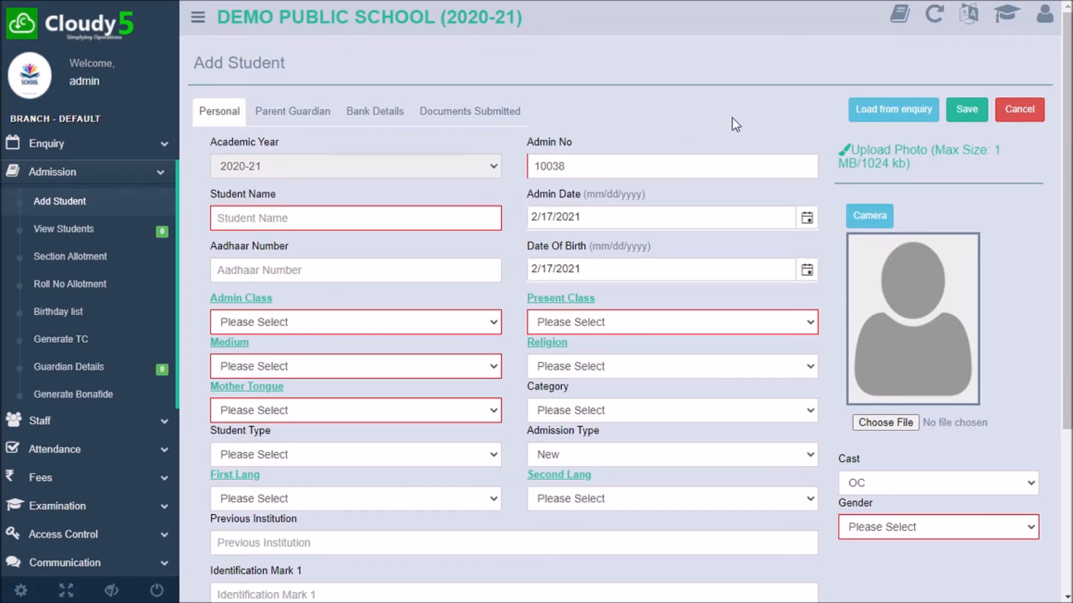
left_click(876, 107)
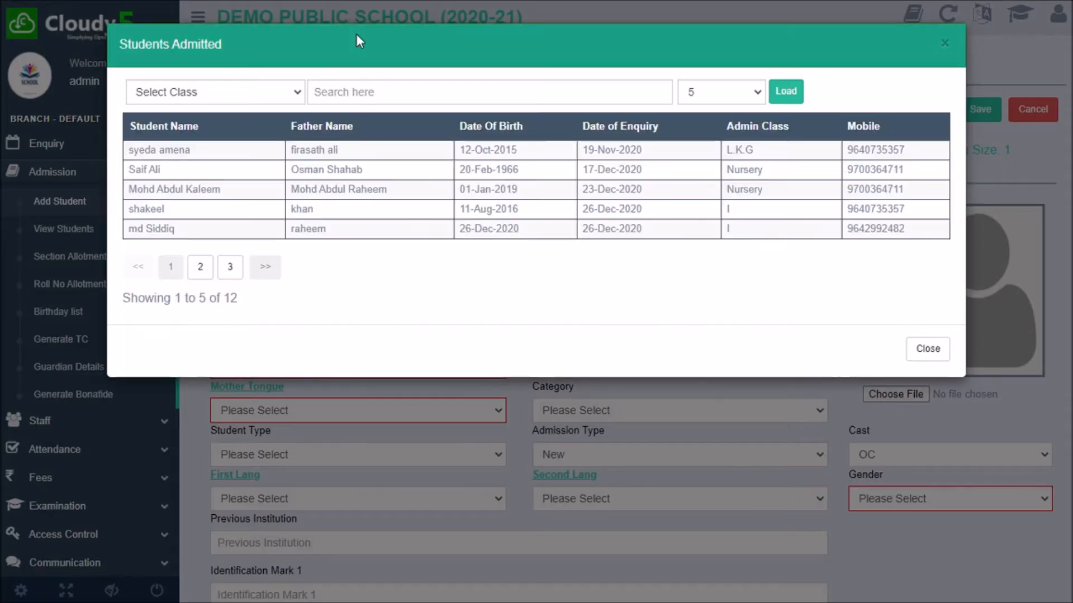
left_click(249, 94)
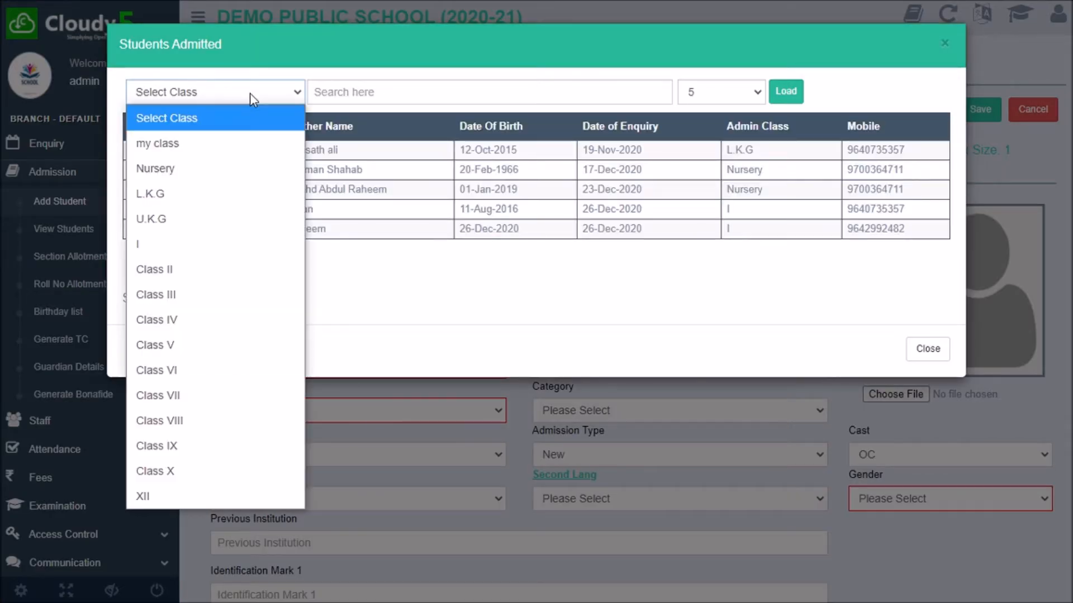
left_click(247, 374)
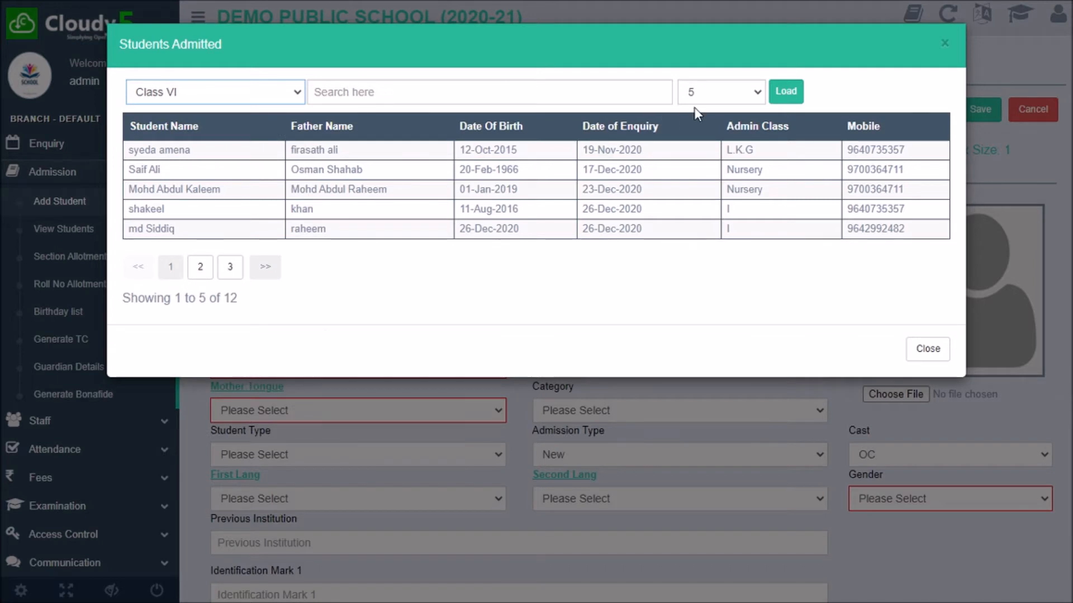
left_click(802, 96)
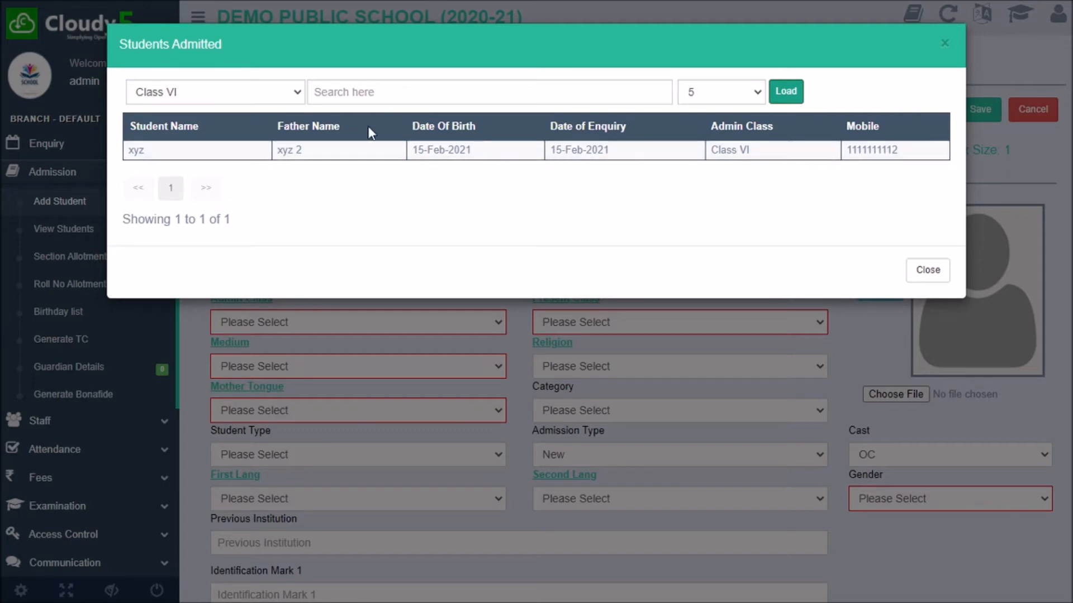
left_click(435, 152)
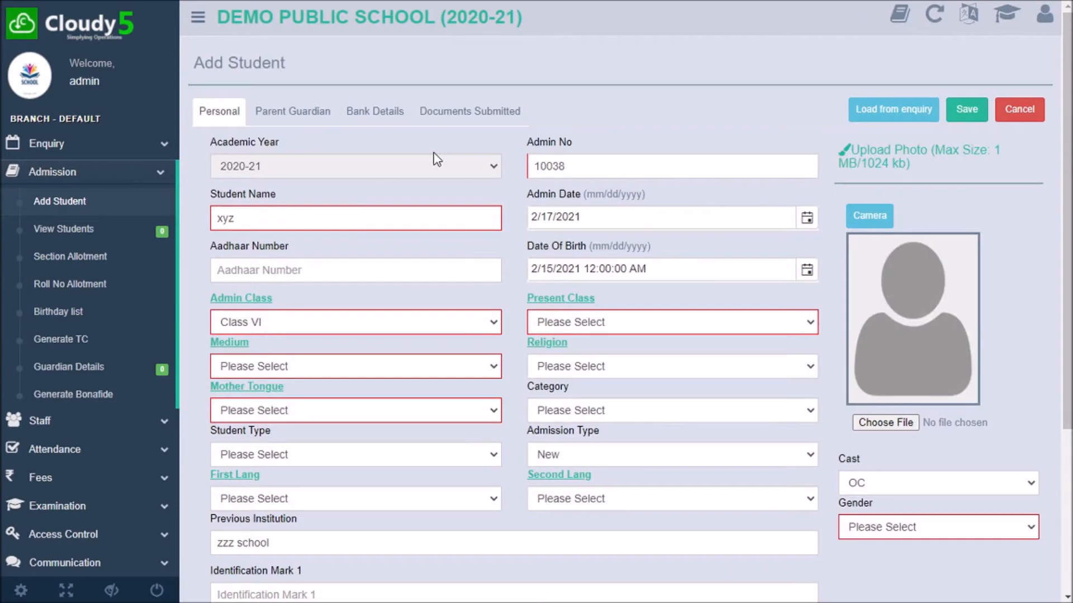
scroll(594, 352, "down", 5)
scroll(594, 352, "up", 5)
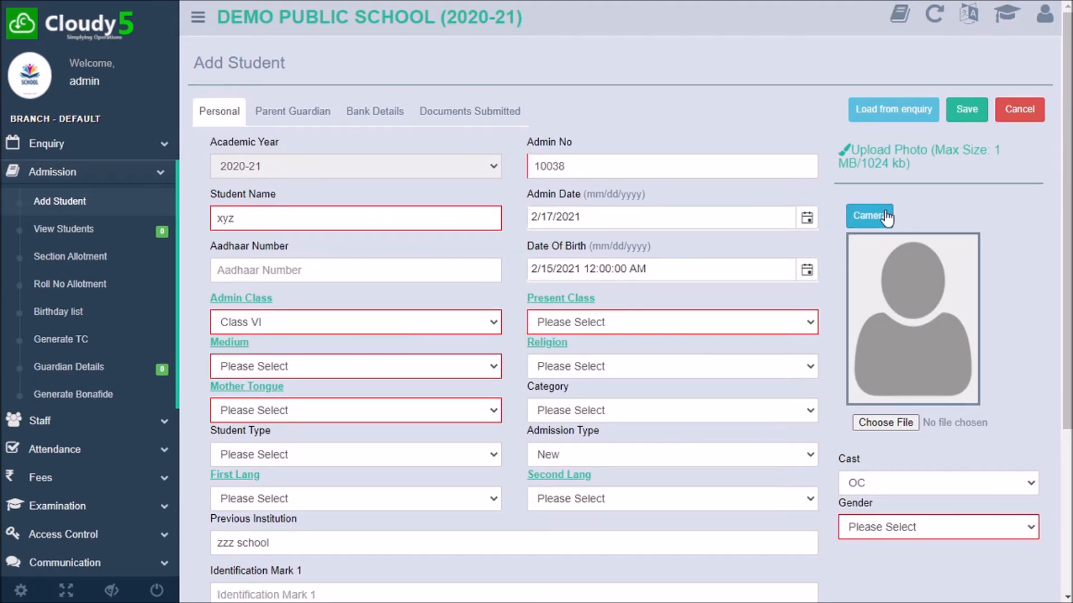
Examine the camera capture and file upload options for the student's photo.
left_click(869, 216)
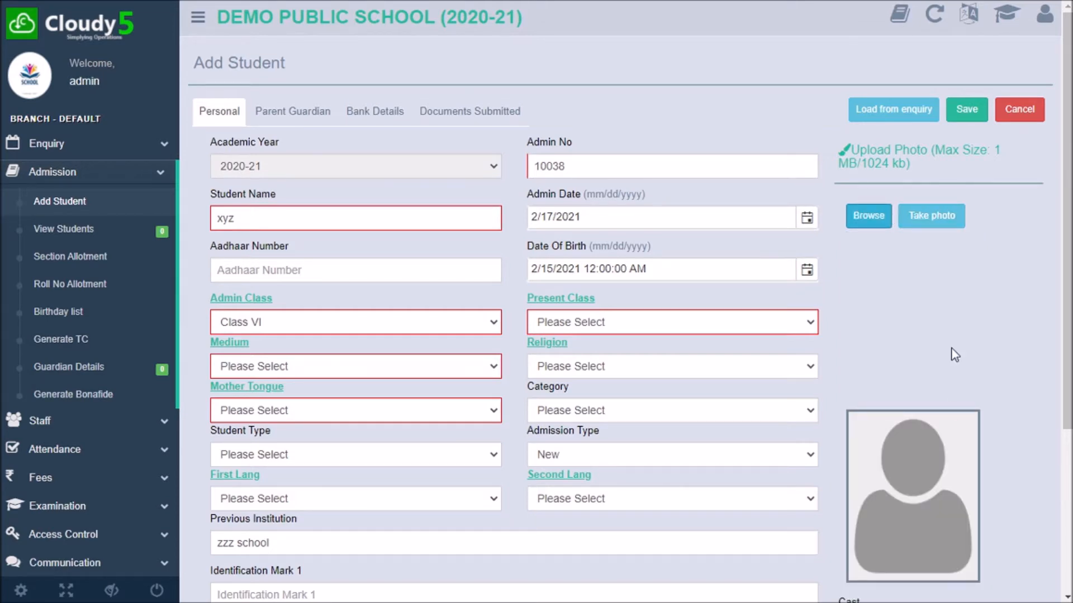
scroll(950, 407, "down", 5)
scroll(929, 311, "up", 5)
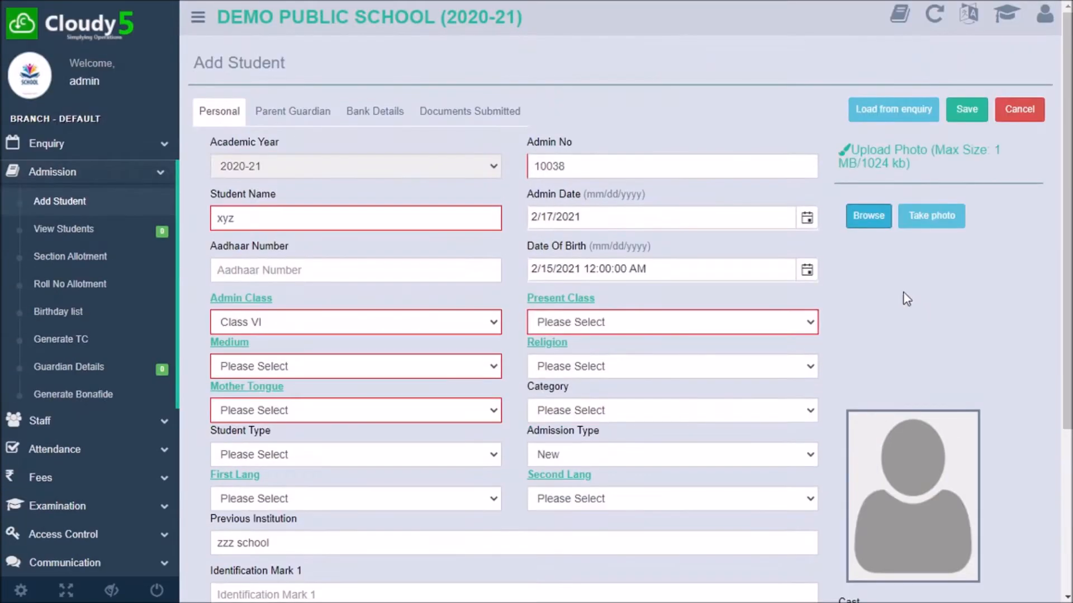
left_click(865, 218)
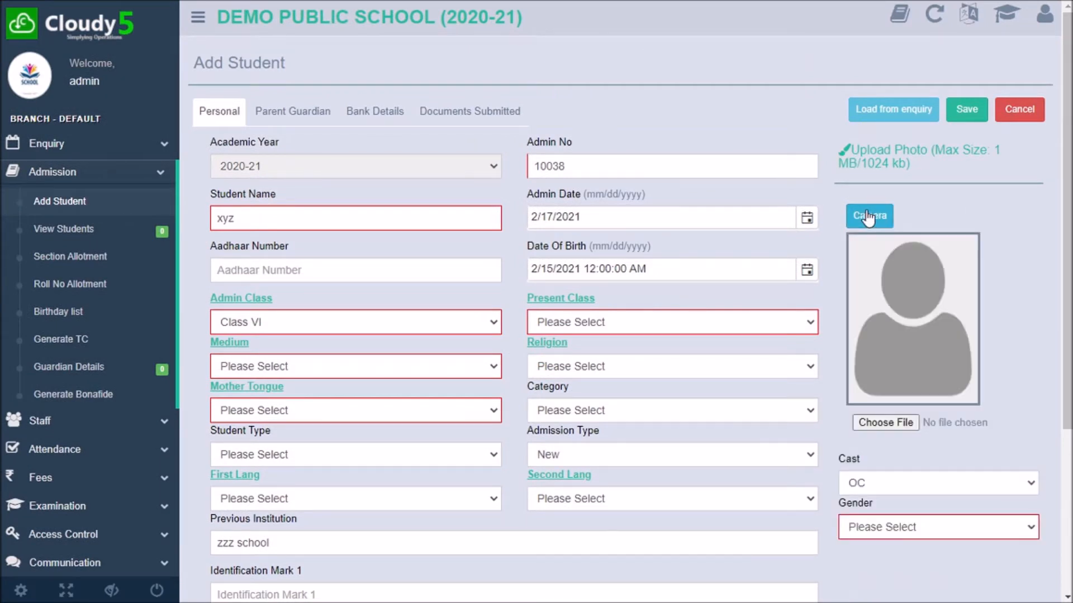
left_click(877, 423)
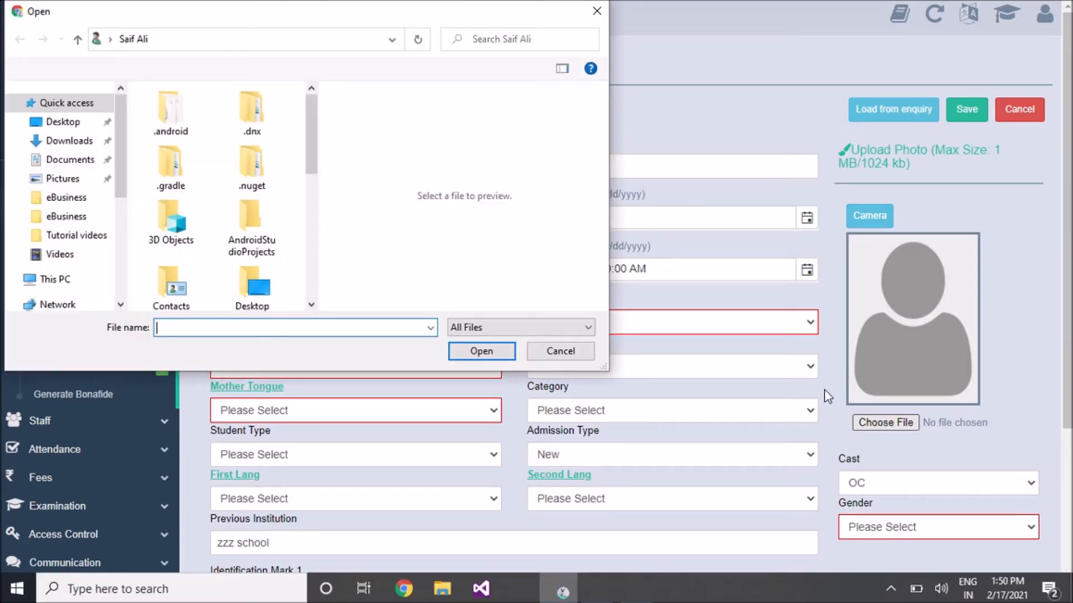
left_click(597, 10)
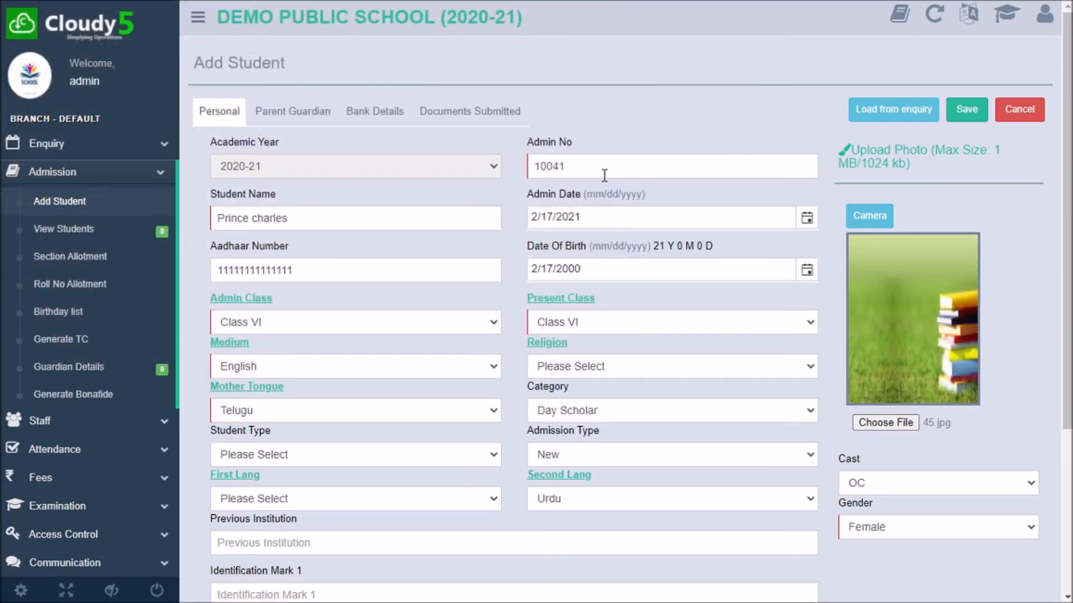
Review the personal, guardian, bank and document sections of the new admission and save the student.
scroll(603, 173, "down", 4)
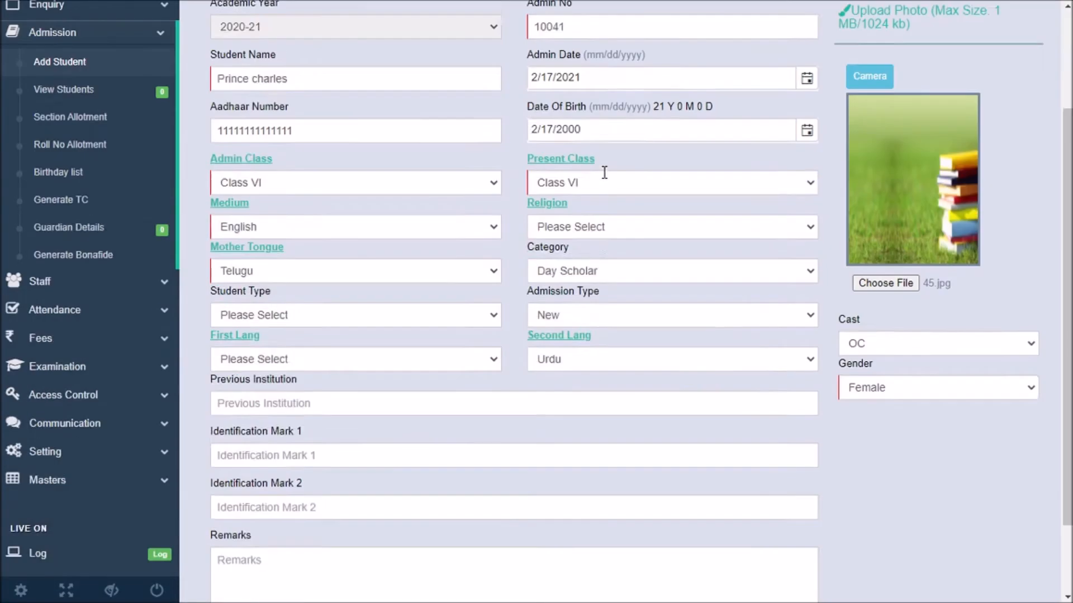
scroll(603, 173, "up", 4)
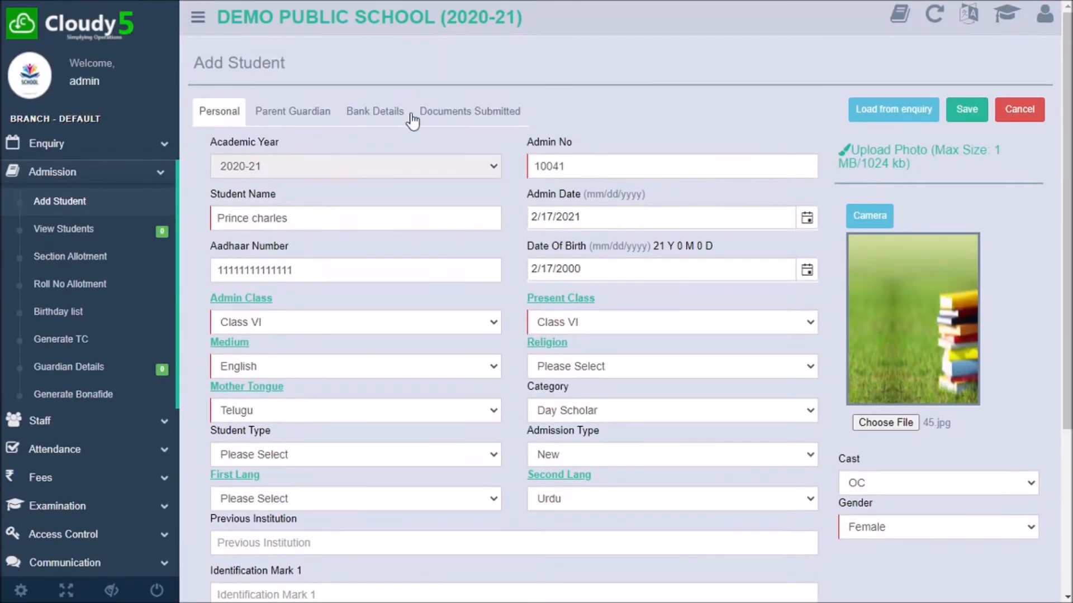
left_click(296, 109)
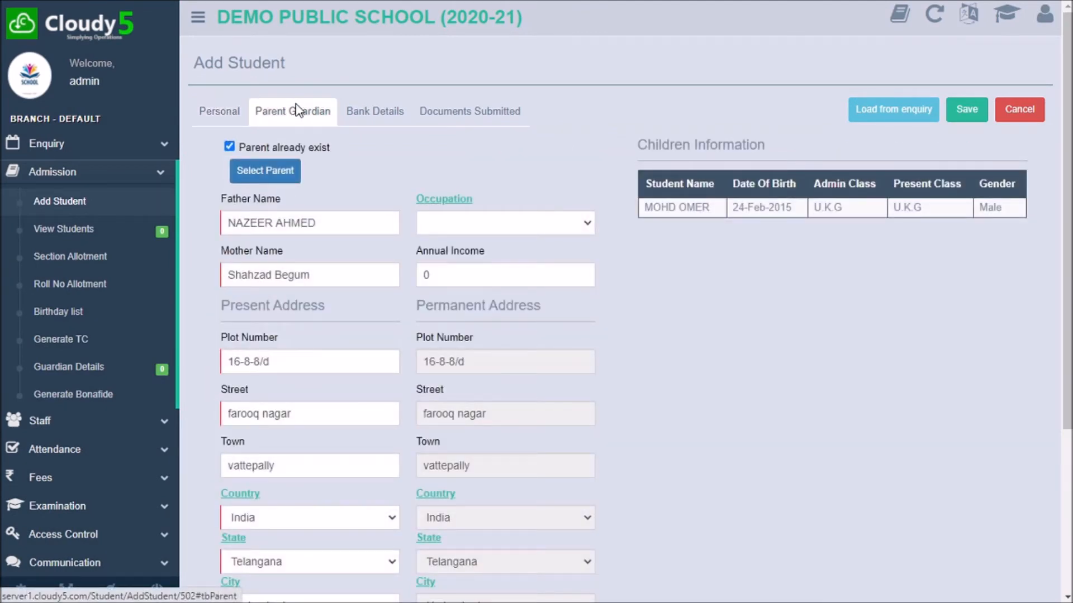
left_click(368, 113)
left_click(446, 114)
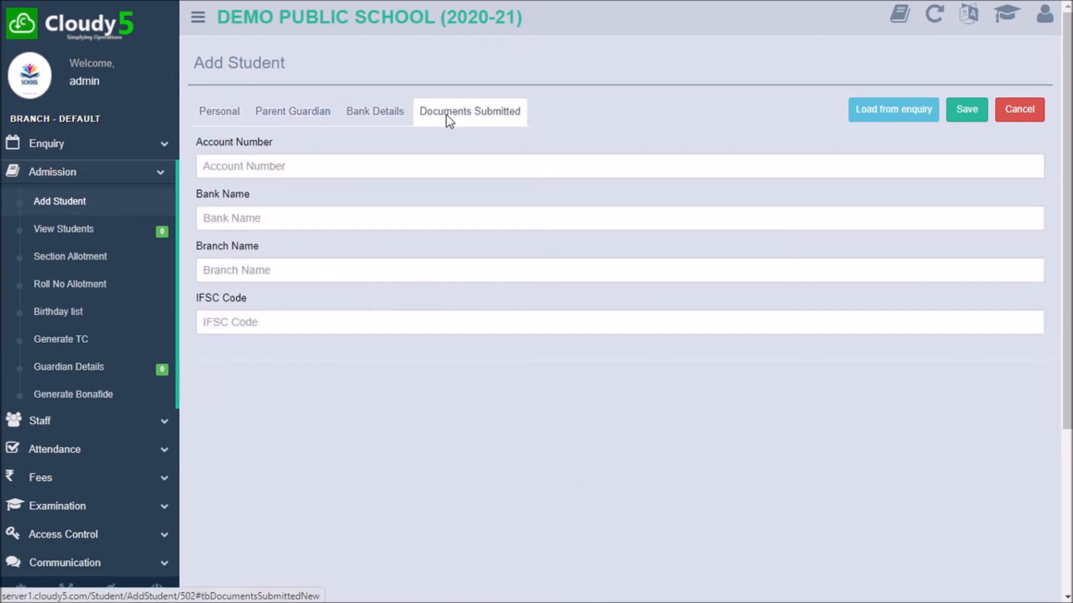
left_click(202, 109)
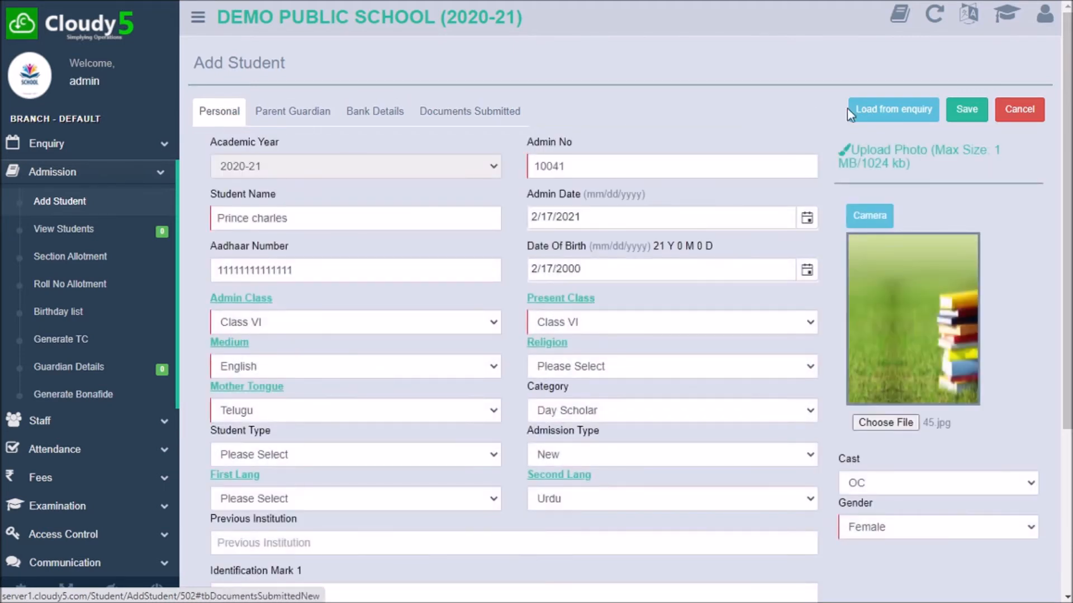
left_click(978, 109)
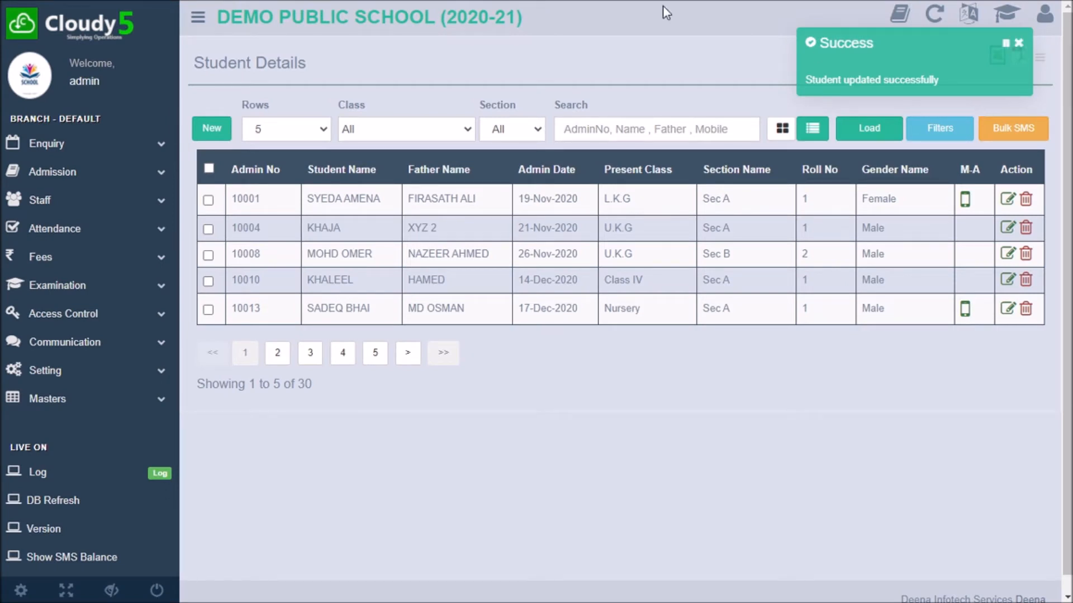
List the admitted students of the Nursery class and make the search field ready for entry.
left_click(72, 173)
left_click(82, 229)
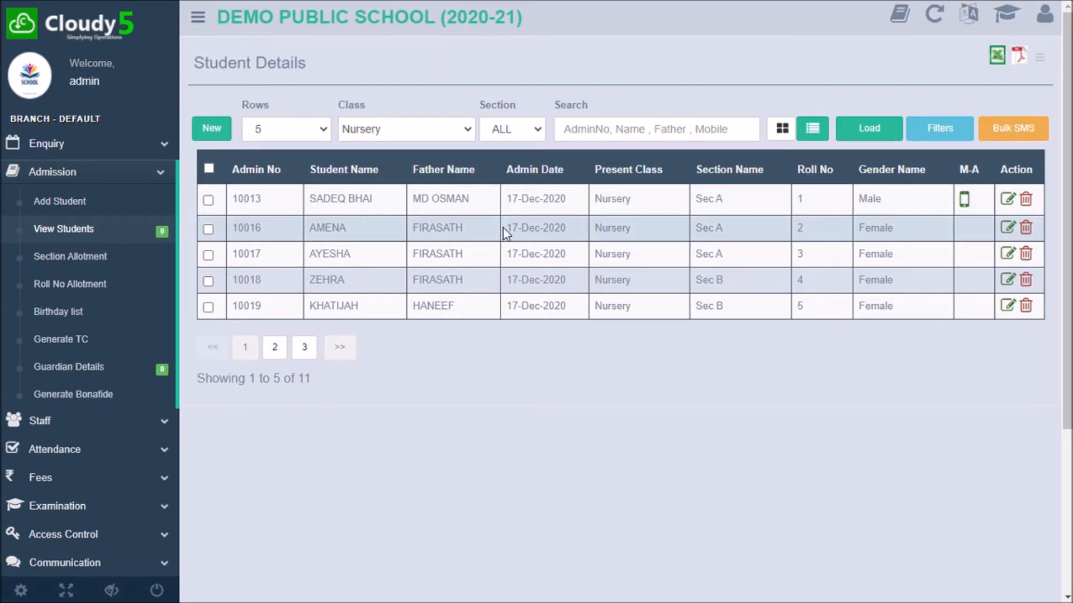
left_click(638, 121)
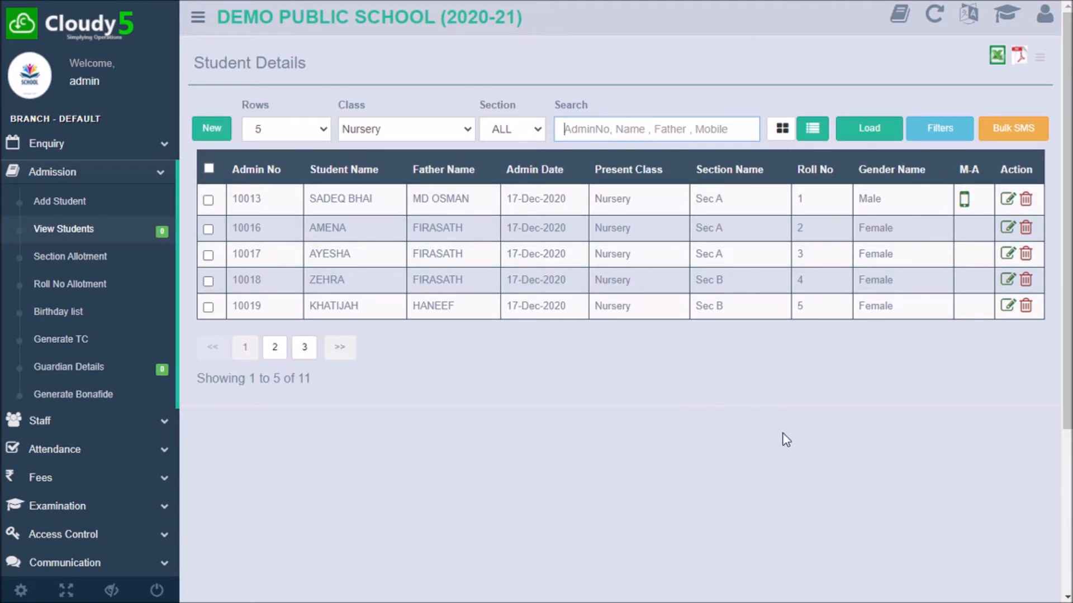
Try Class VI as the student list's class filter and set it back to Nursery.
left_click(377, 129)
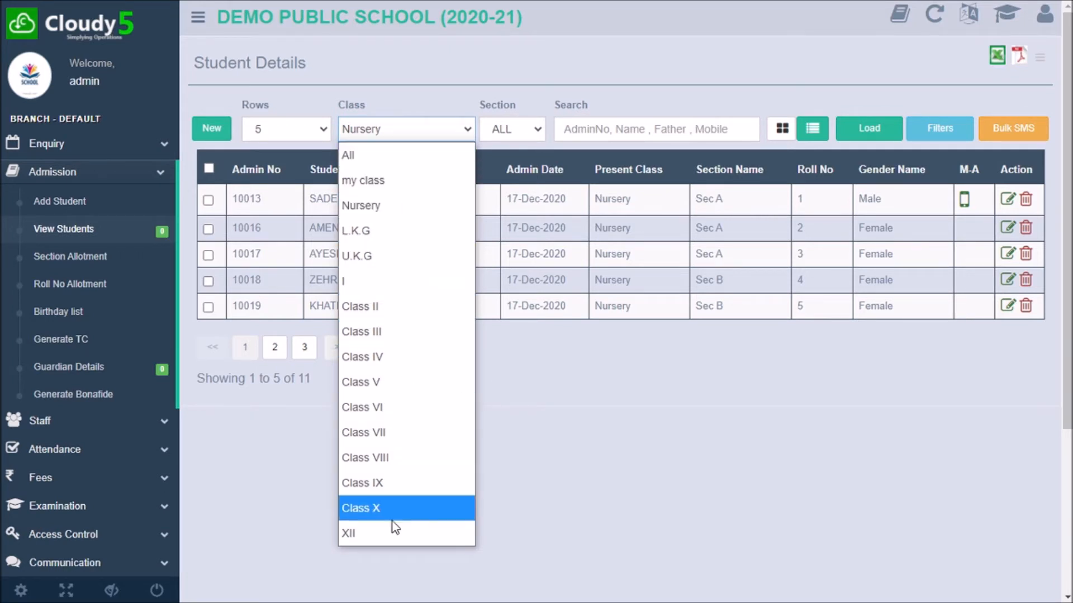
left_click(390, 407)
left_click(394, 132)
left_click(362, 205)
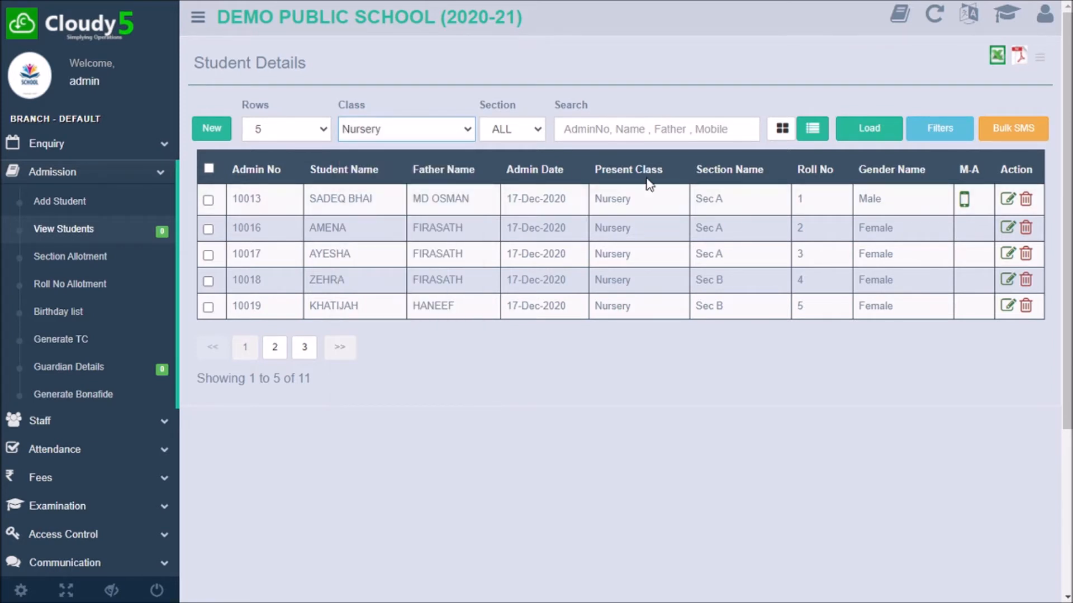
Examine the section and rows-per-page choices, keeping all sections and 5 rows selected.
left_click(485, 130)
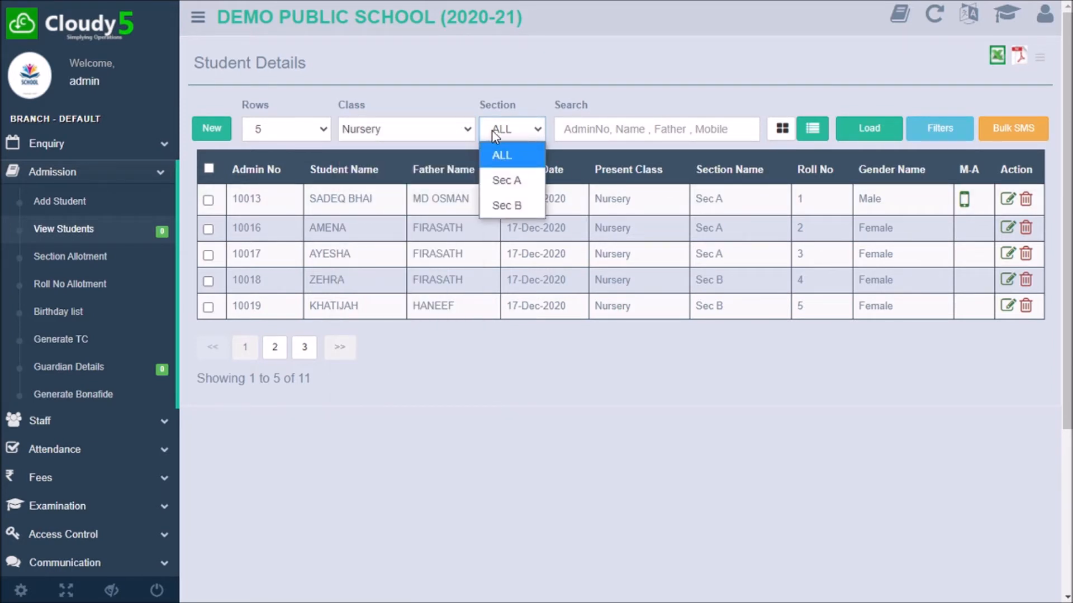
left_click(491, 132)
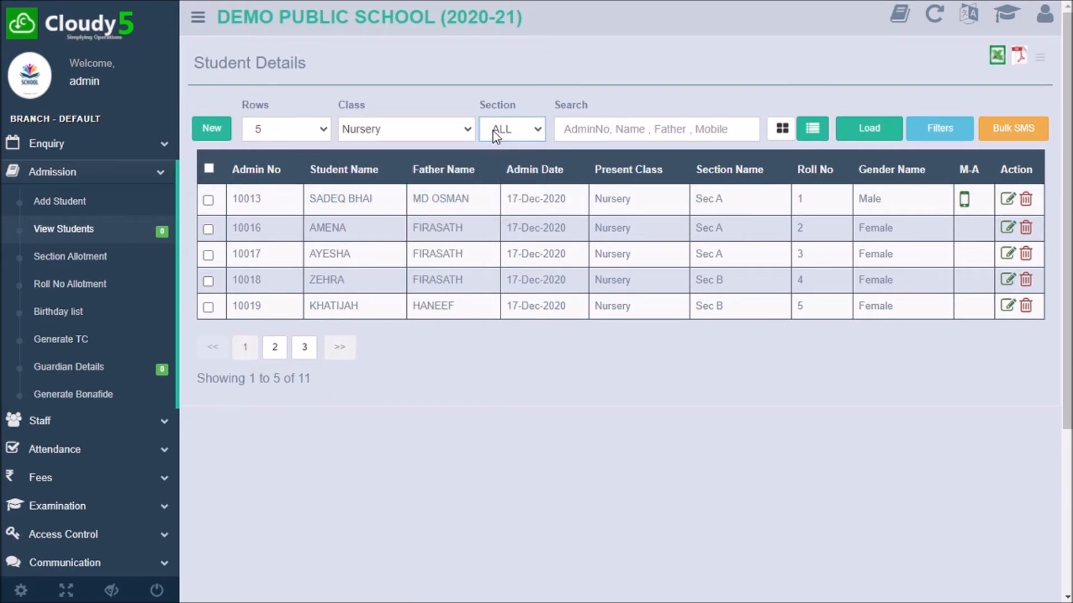
left_click(324, 134)
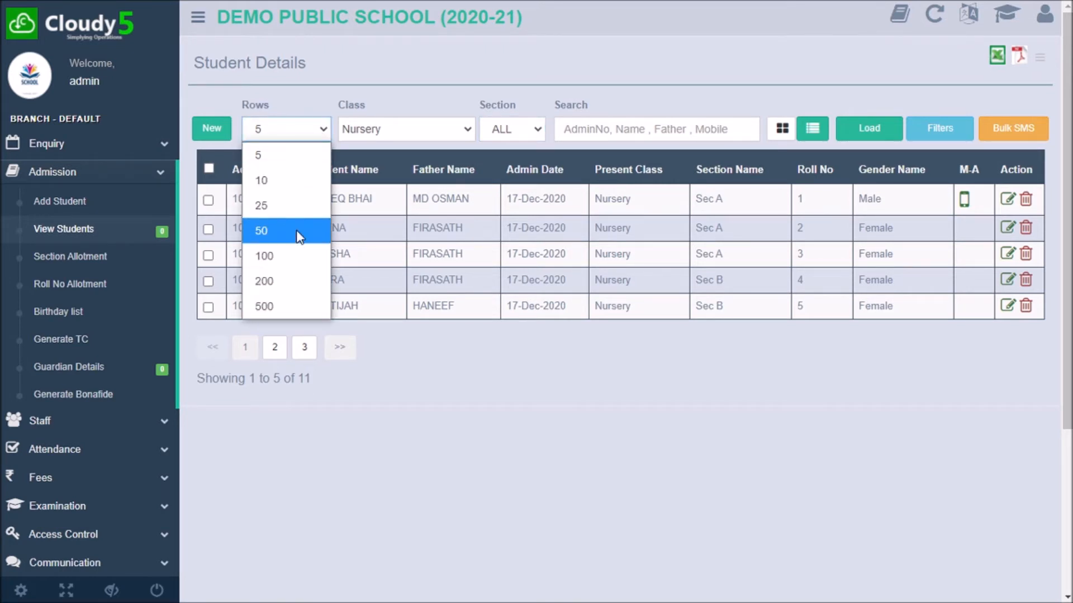
left_click(275, 148)
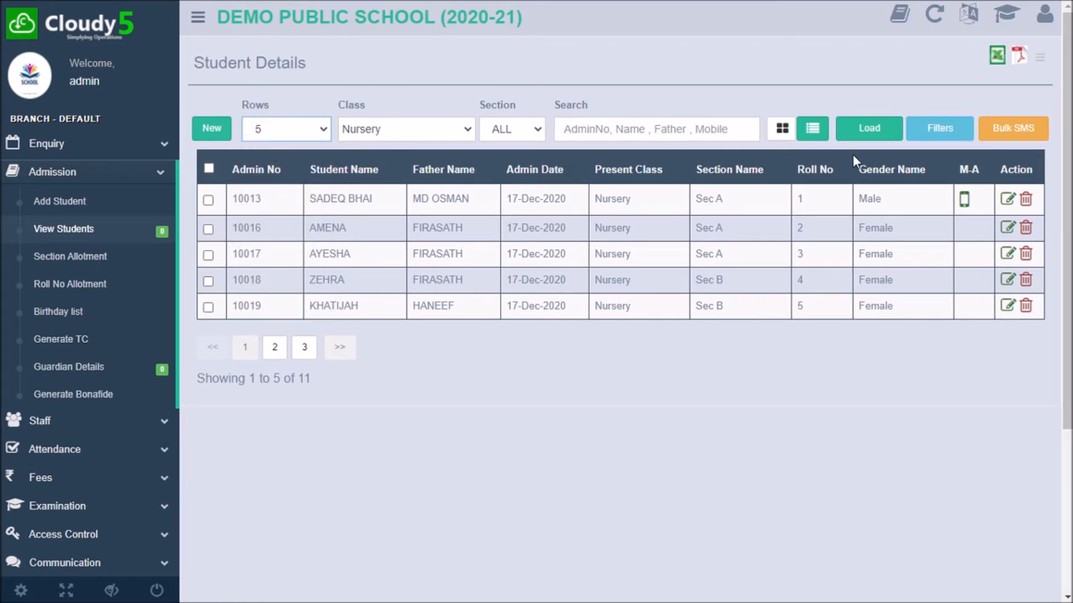
Show the additional list filters and set the sort order to Alphabetical Student Name (A-Z).
left_click(937, 144)
left_click(377, 166)
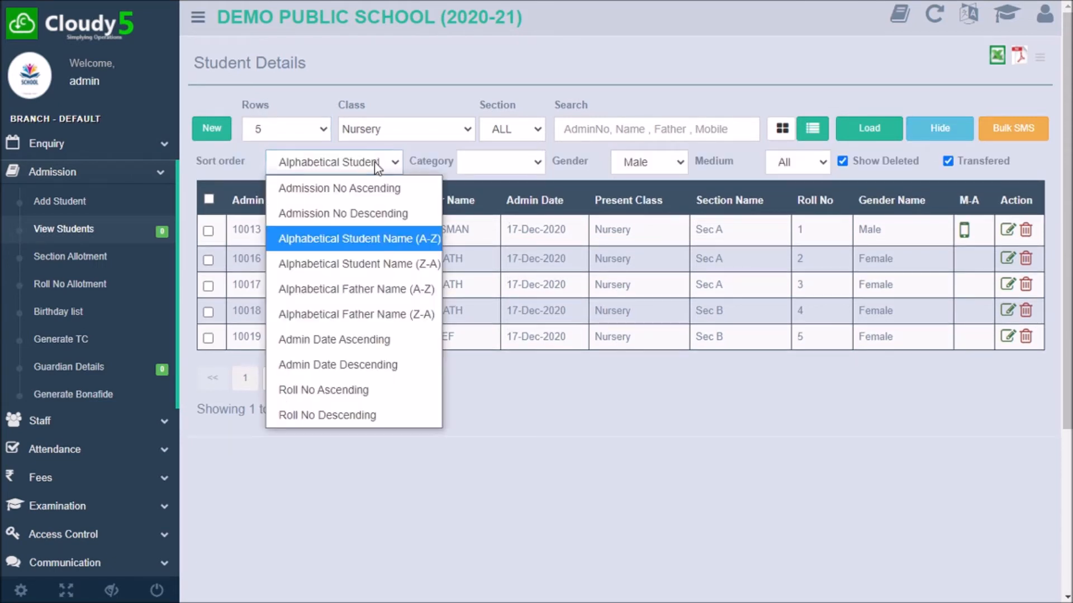
left_click(366, 245)
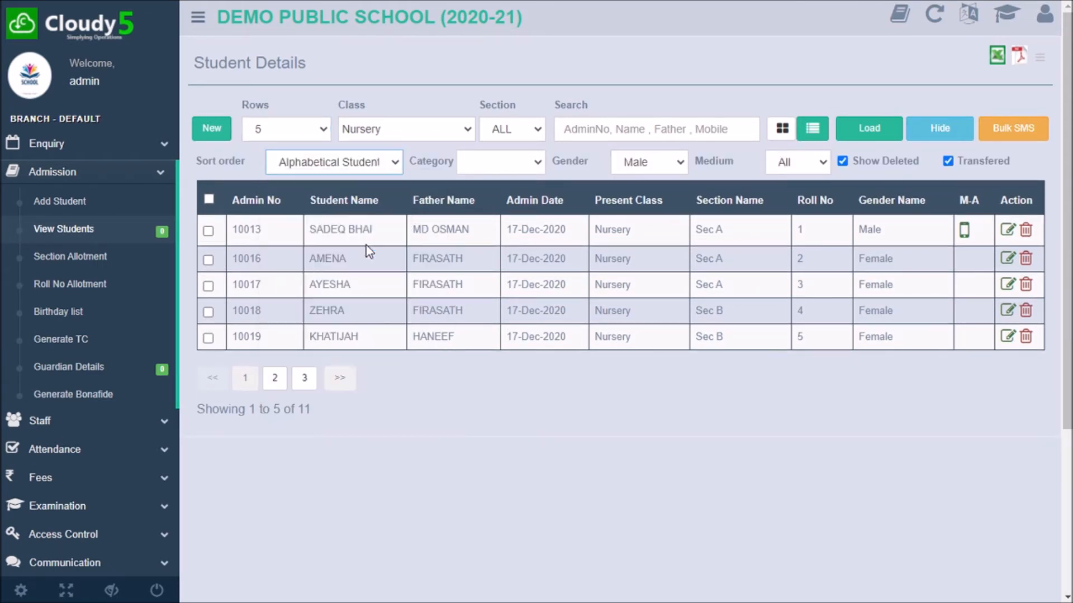
left_click(336, 162)
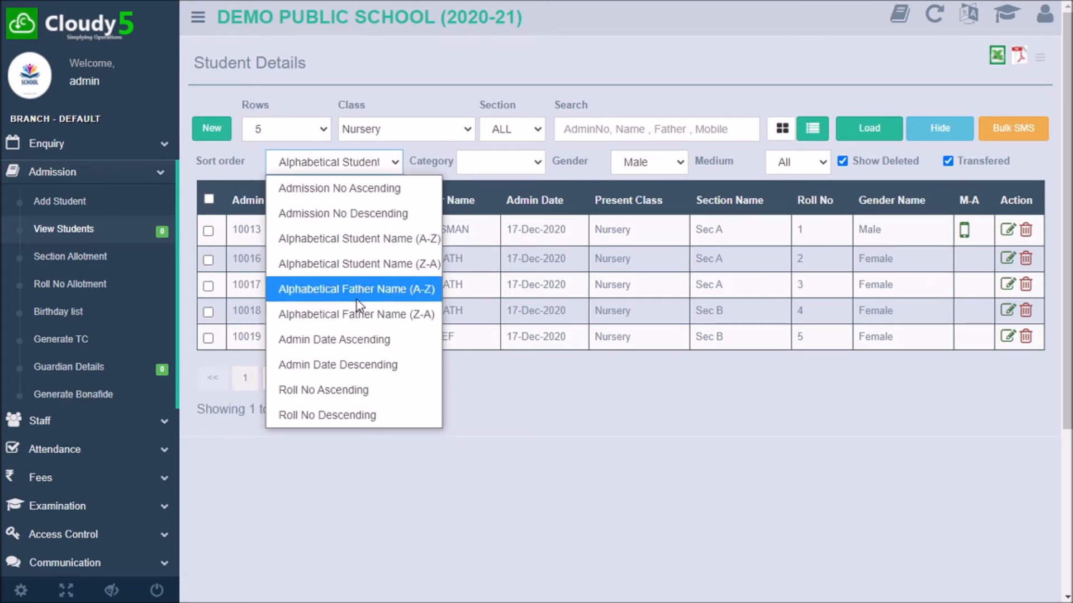
left_click(348, 230)
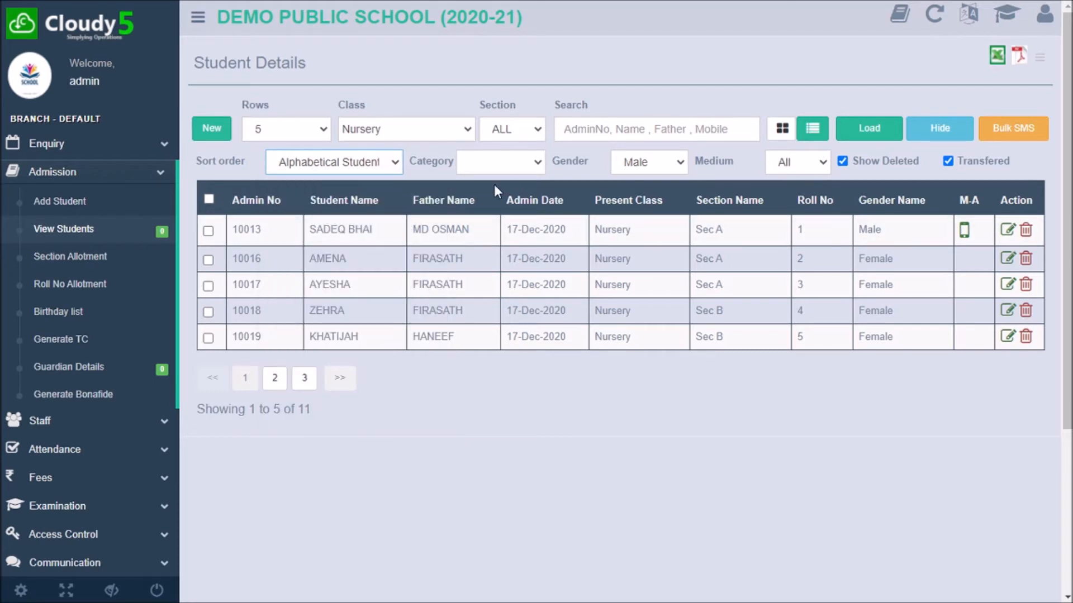
Set the category filter to All and review the gender filter's options.
left_click(535, 163)
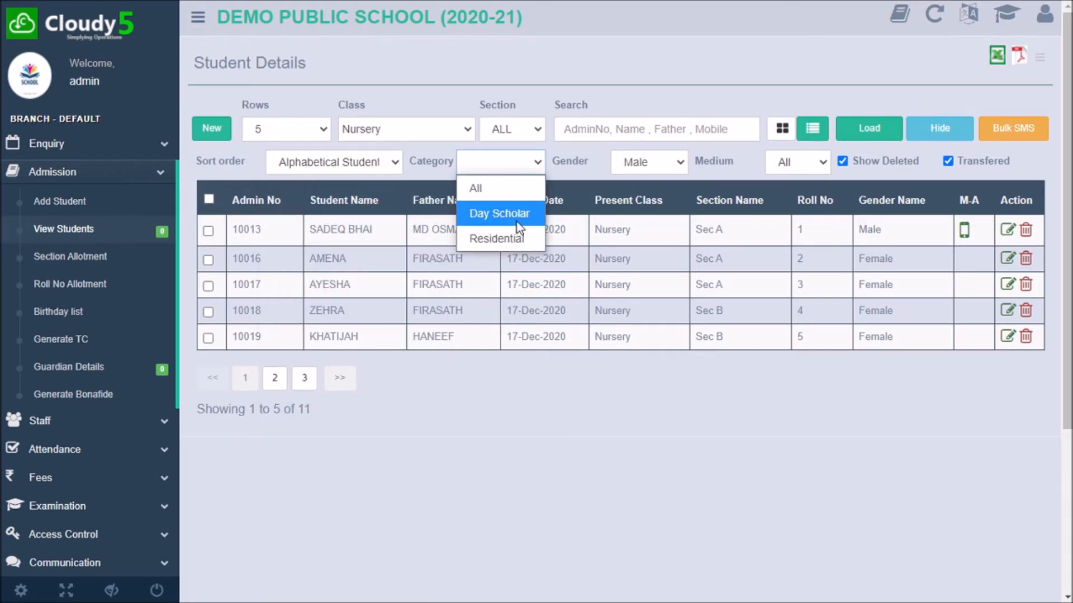
left_click(517, 177)
left_click(667, 166)
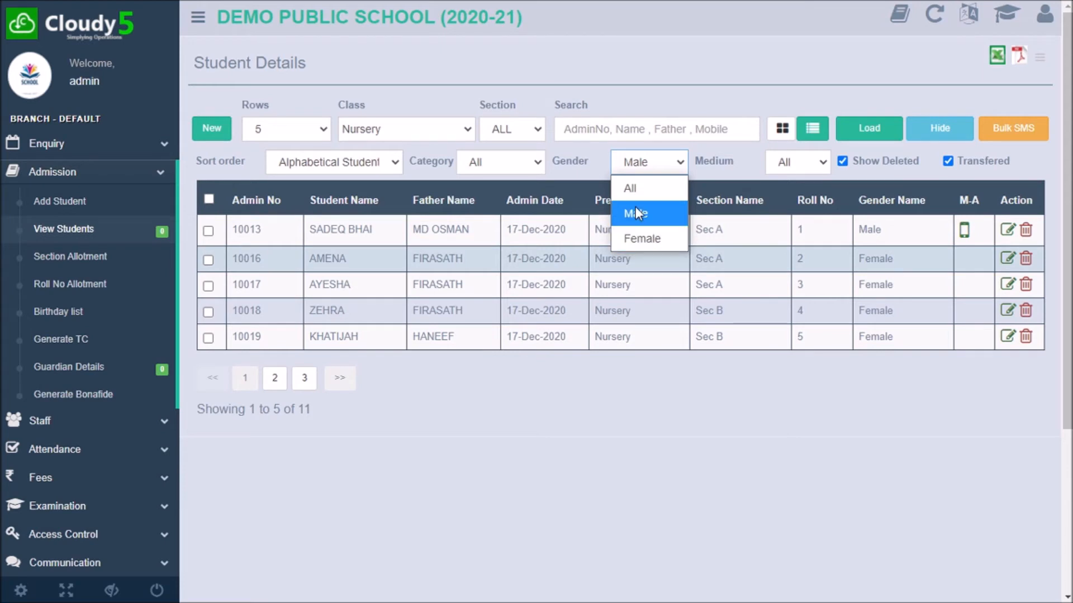
left_click(669, 167)
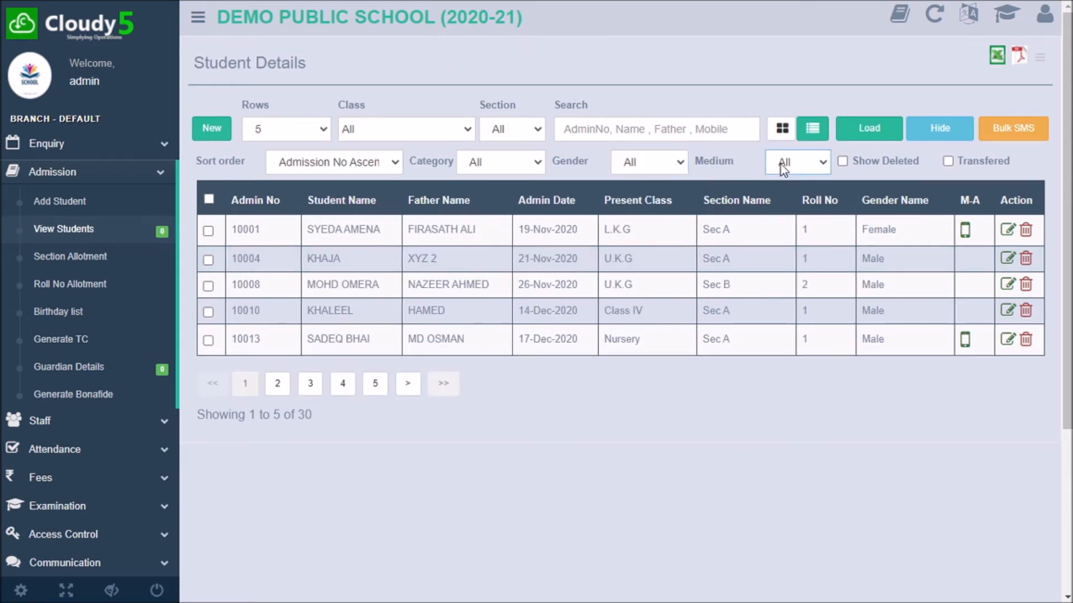
Try the Telugu medium filter, return it to All, and check the option for showing deleted students.
left_click(780, 164)
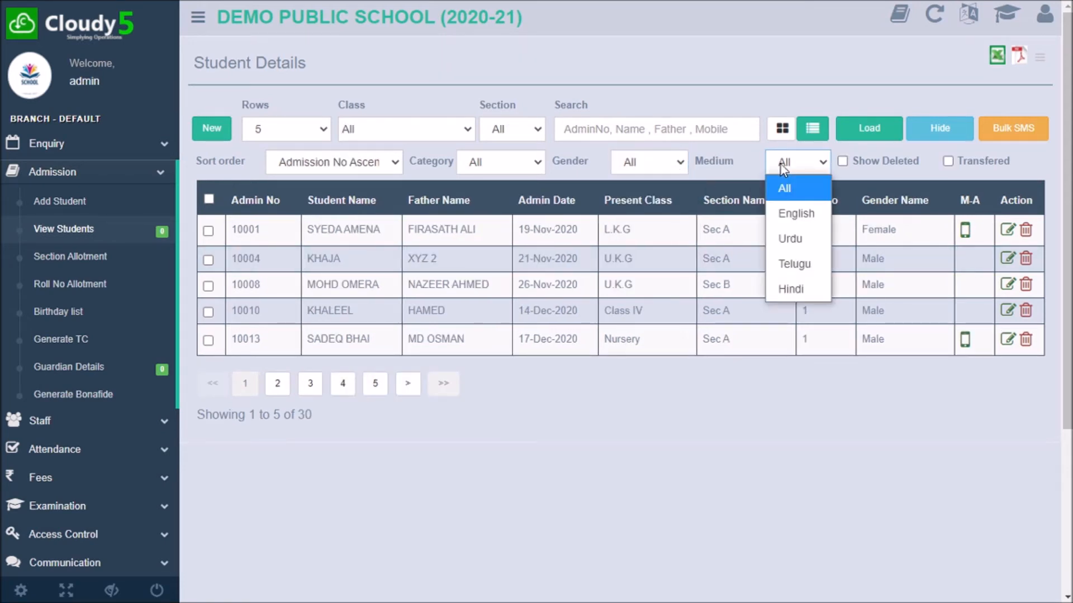
left_click(799, 267)
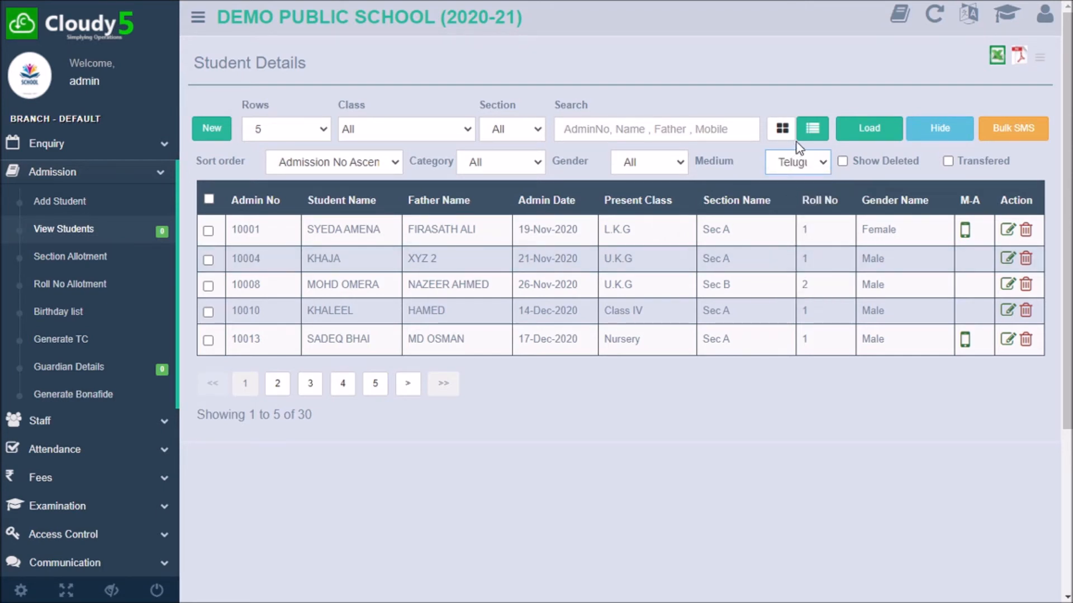
left_click(800, 167)
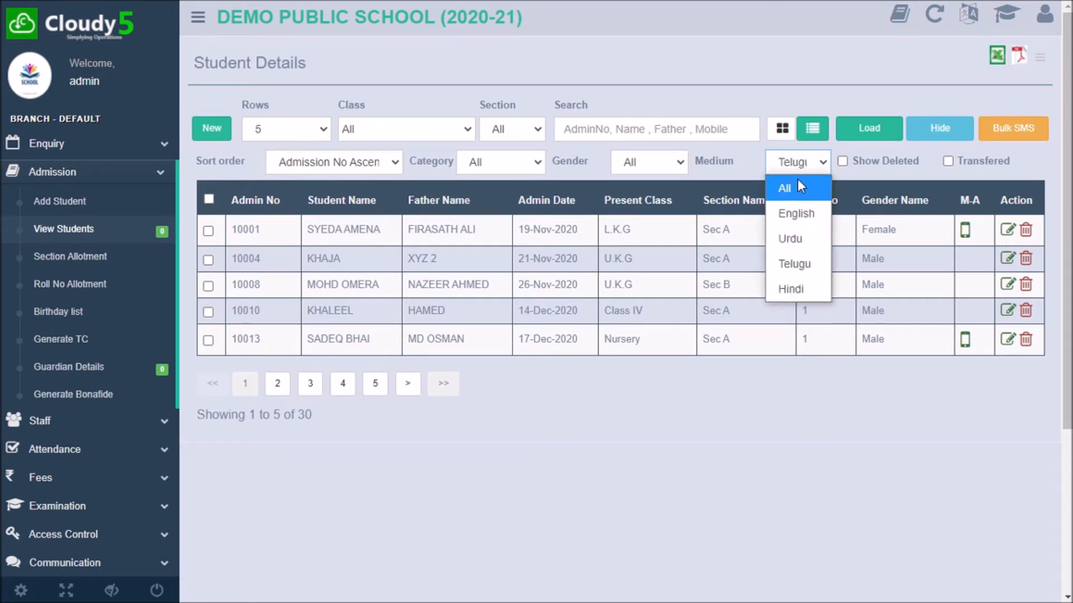
left_click(796, 187)
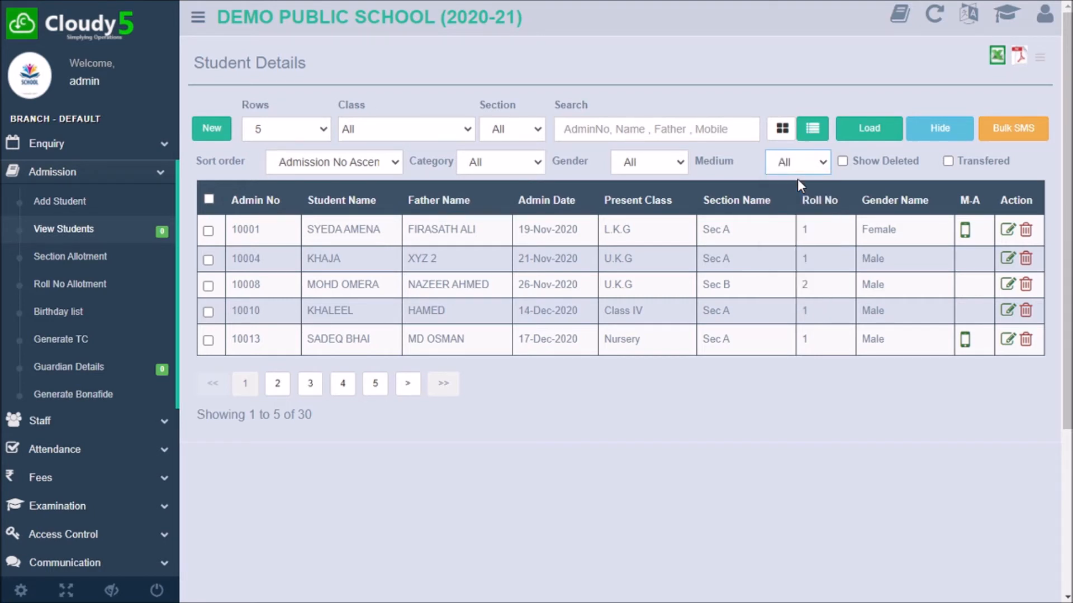
left_click(843, 161)
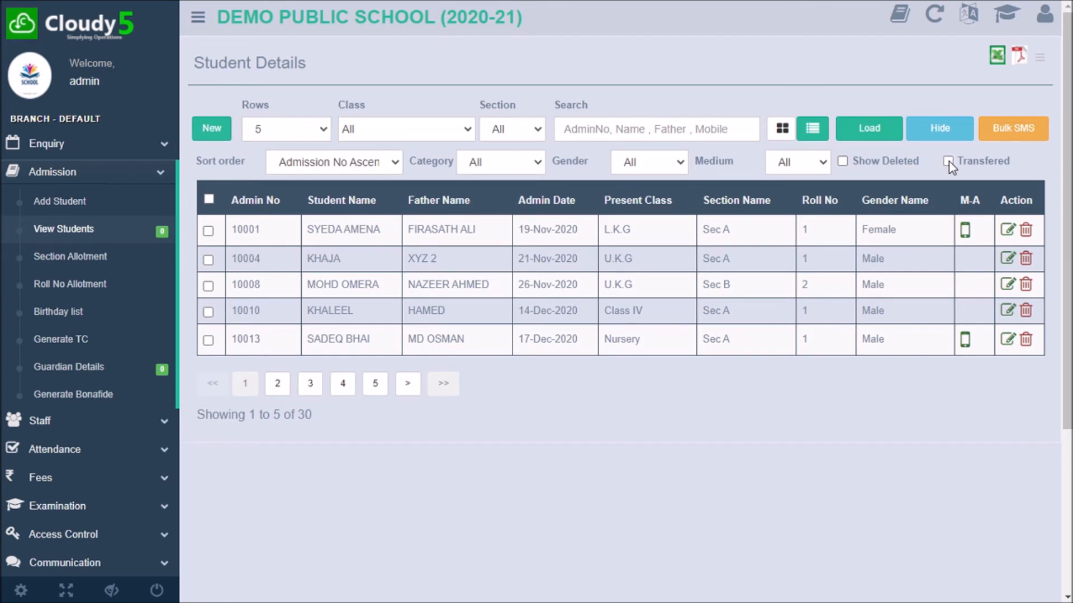
Open the first listed L.K.G student's record for editing, review its personal and guardian details, and save it.
left_click(1010, 235)
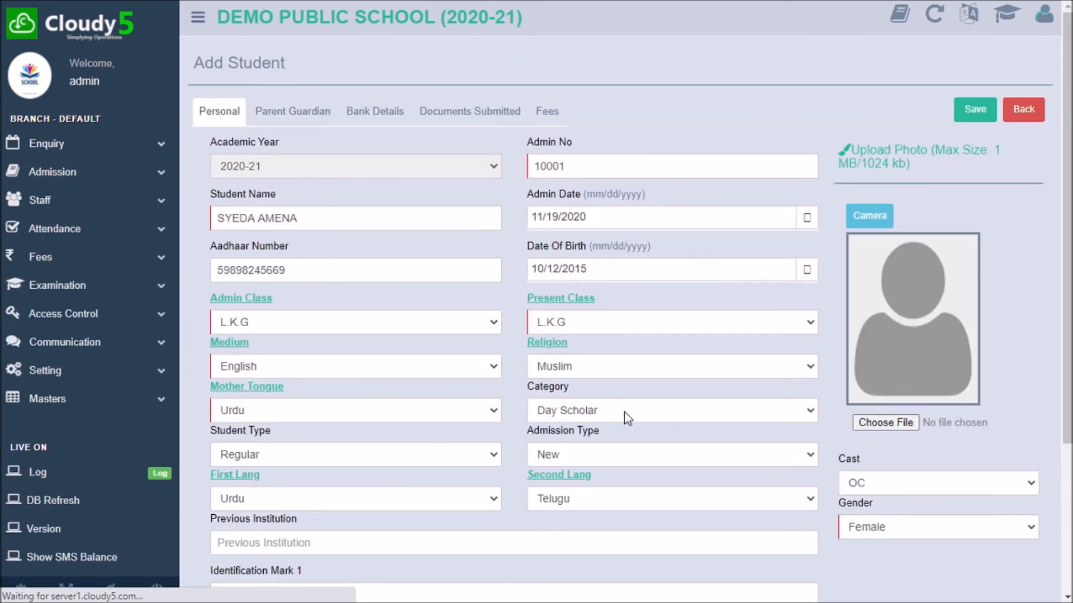
scroll(625, 413, "down", 3)
scroll(624, 411, "up", 3)
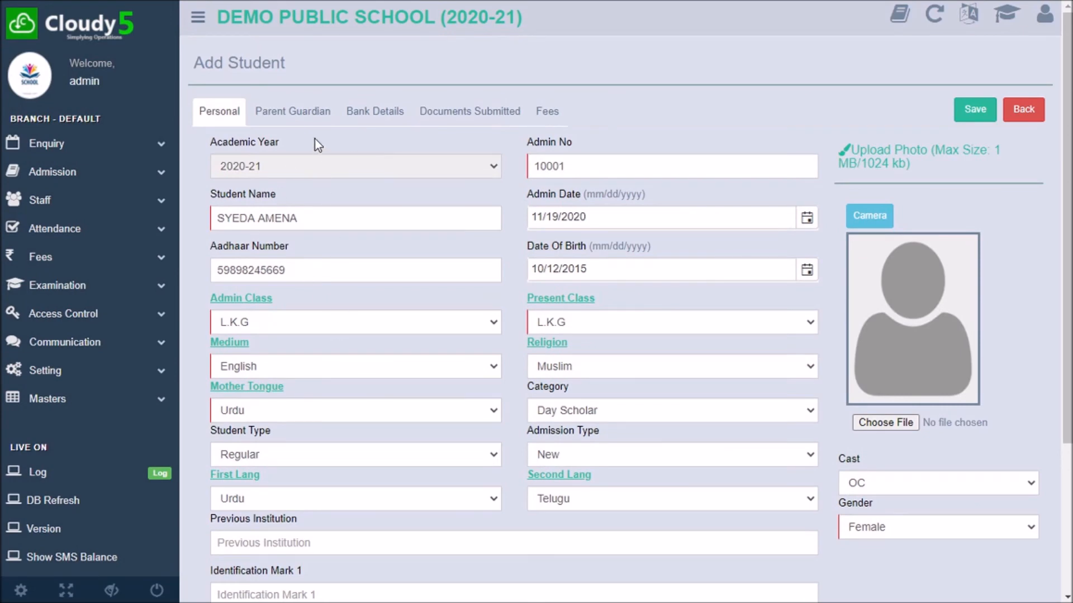
left_click(309, 121)
left_click(361, 115)
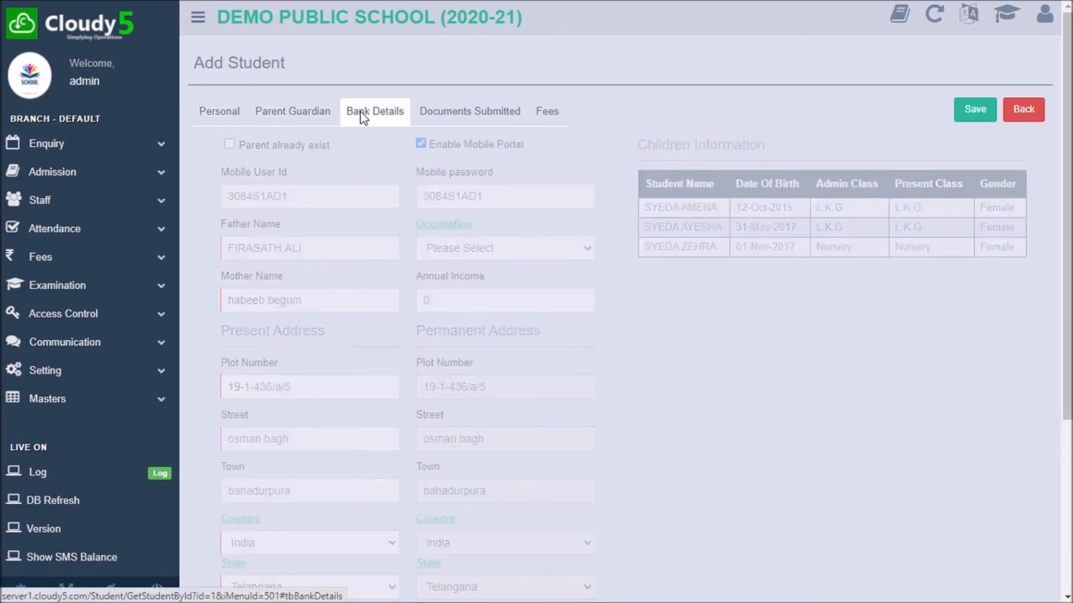
left_click(328, 119)
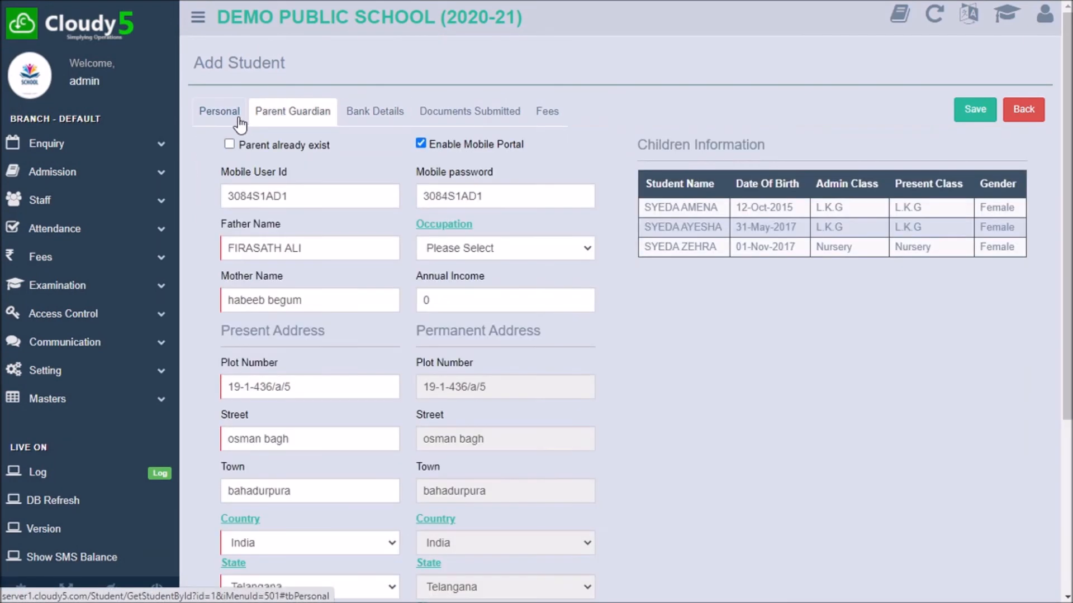
left_click(238, 122)
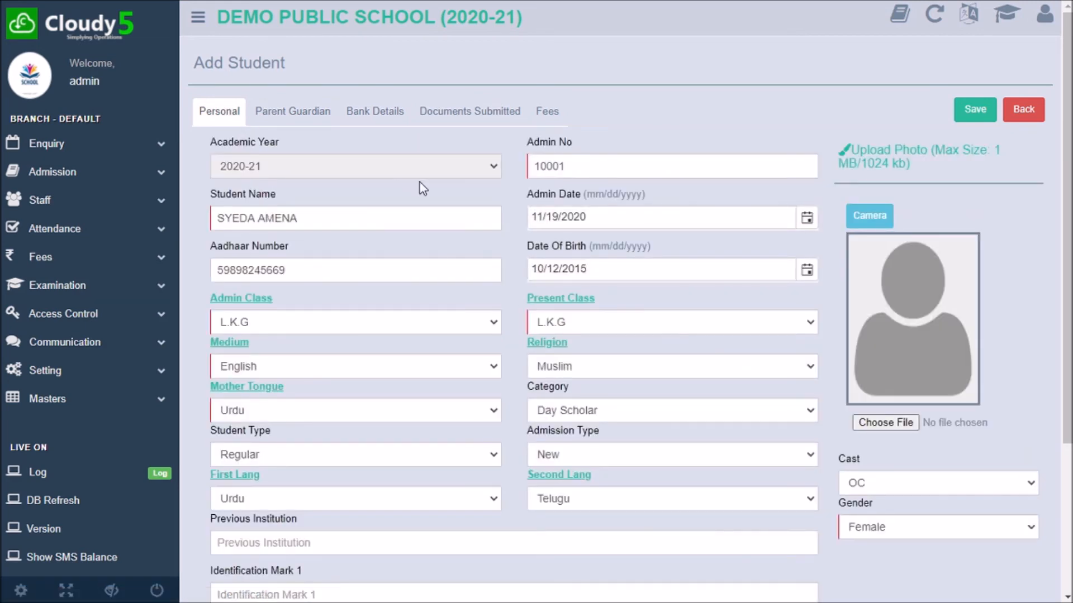
left_click(968, 110)
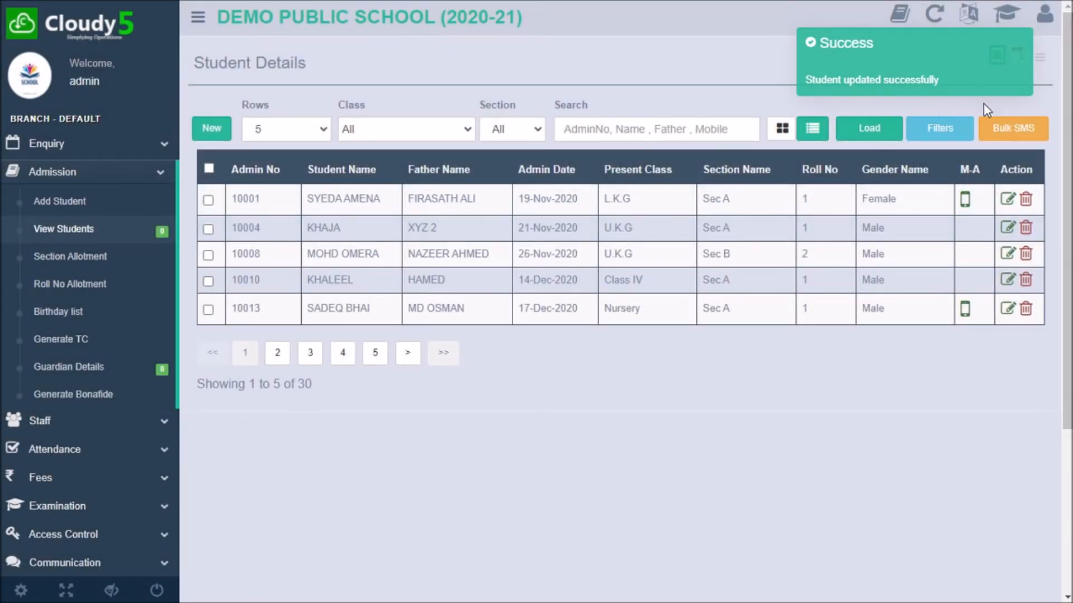
Switch the student list from table to card view and reload it.
left_click(779, 134)
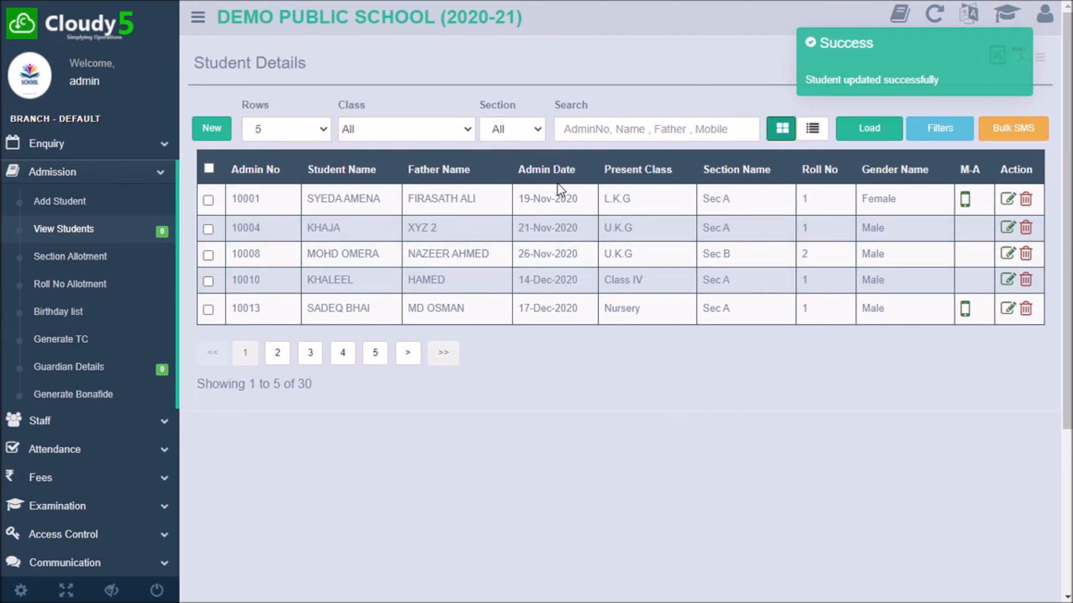
left_click(815, 135)
left_click(781, 133)
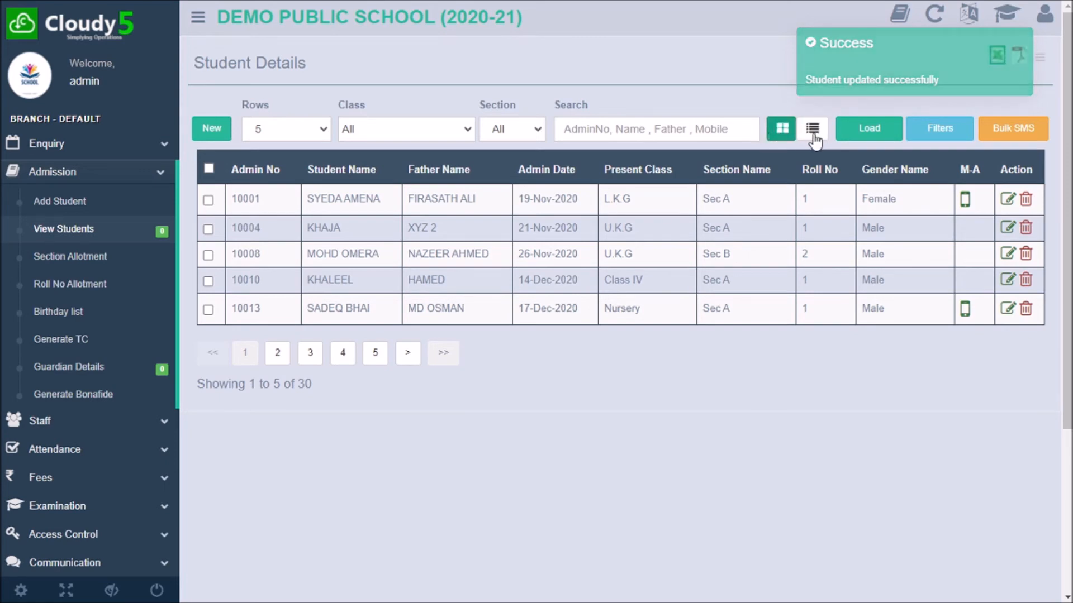
left_click(876, 130)
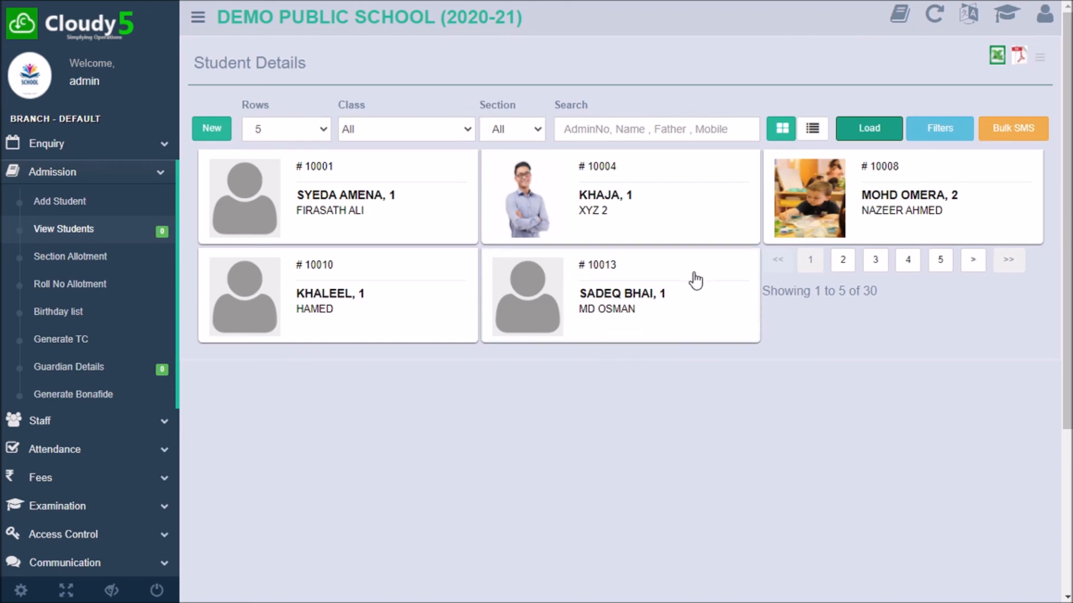
Open the third student's record from the card view and return to the student list.
left_click(787, 195)
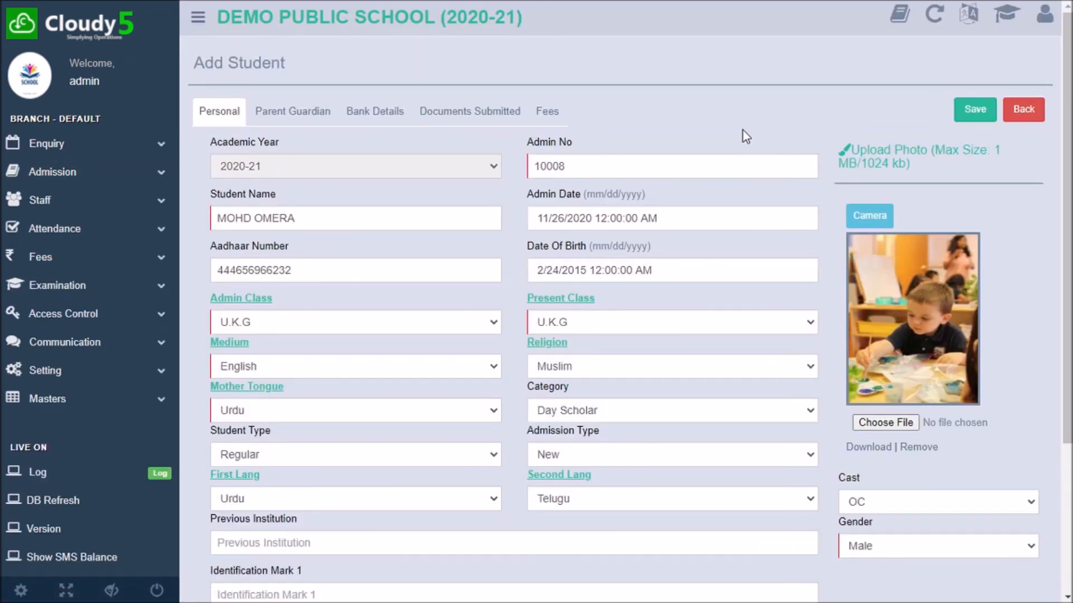
left_click(1025, 110)
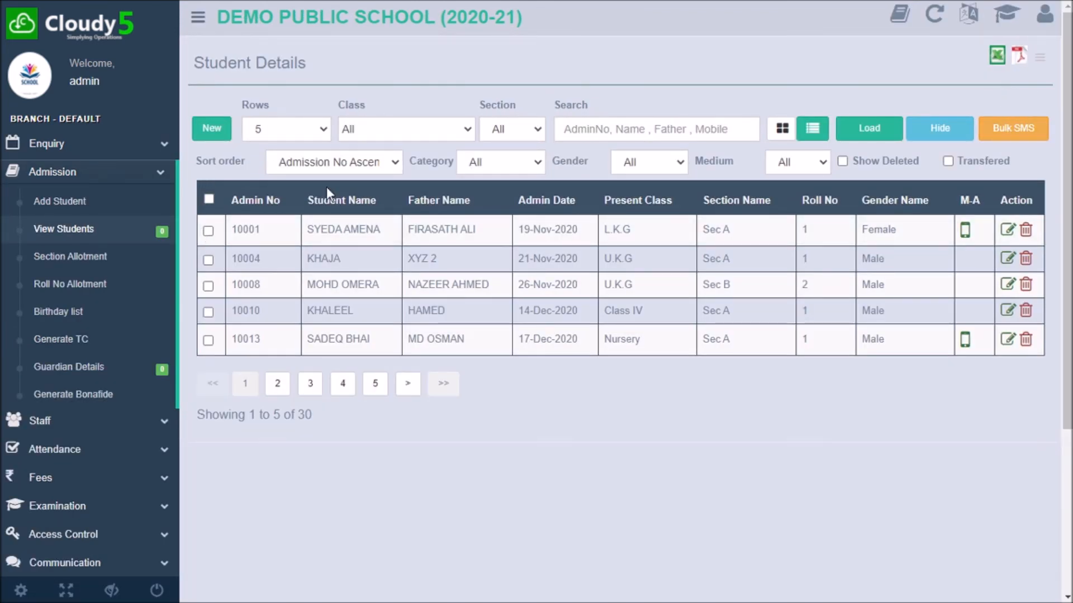
Select all students across all pages and open the bulk SMS form for them.
left_click(208, 200)
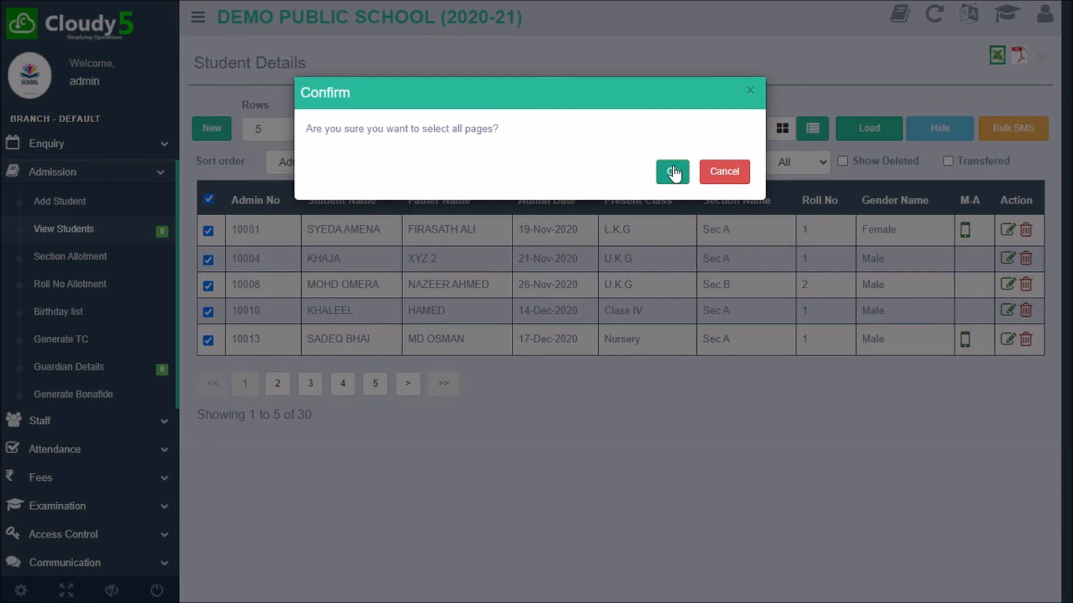
left_click(673, 172)
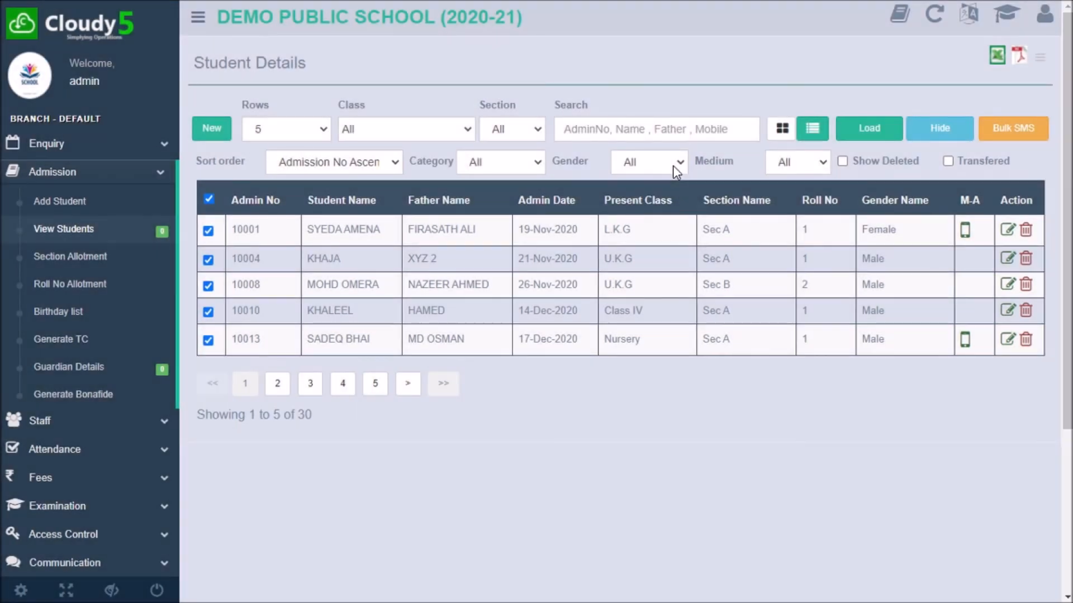
left_click(1022, 129)
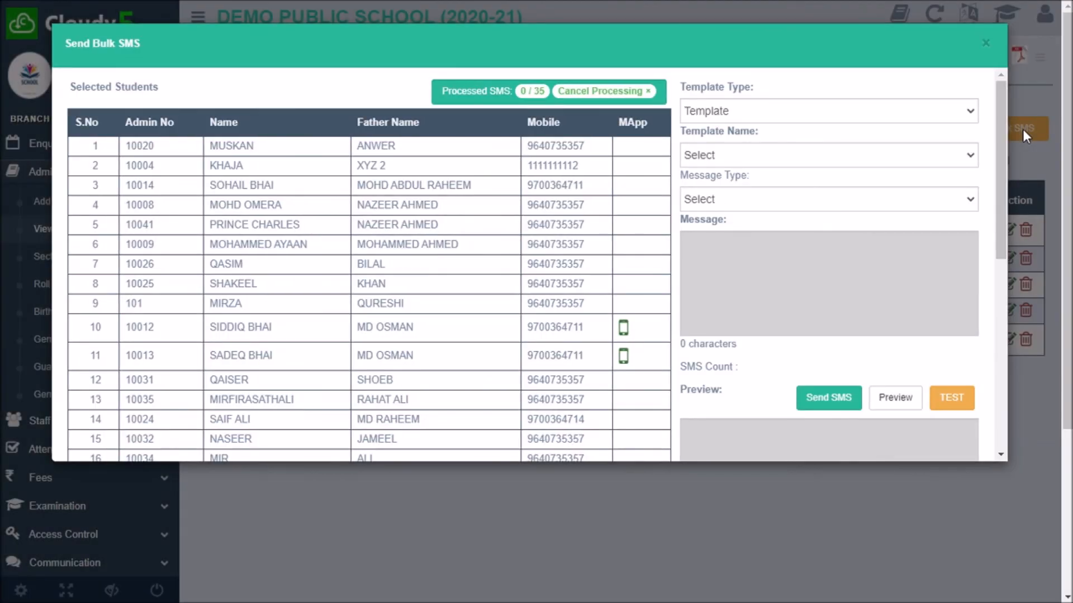
Review the template types, keep Template, choose the Absentee template and preview its message.
left_click(930, 111)
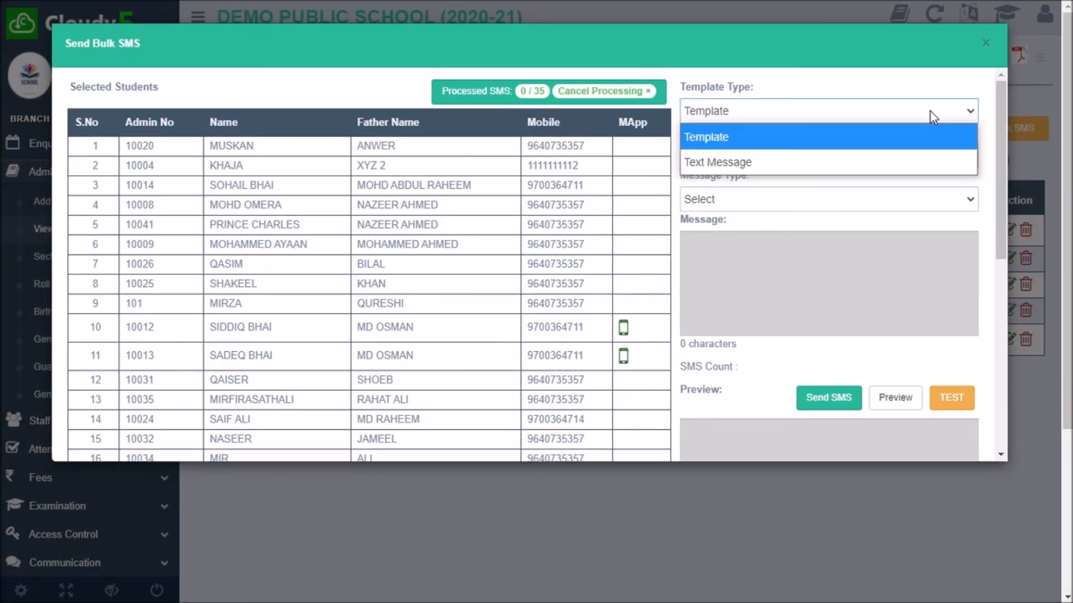
left_click(930, 111)
left_click(930, 112)
left_click(930, 112)
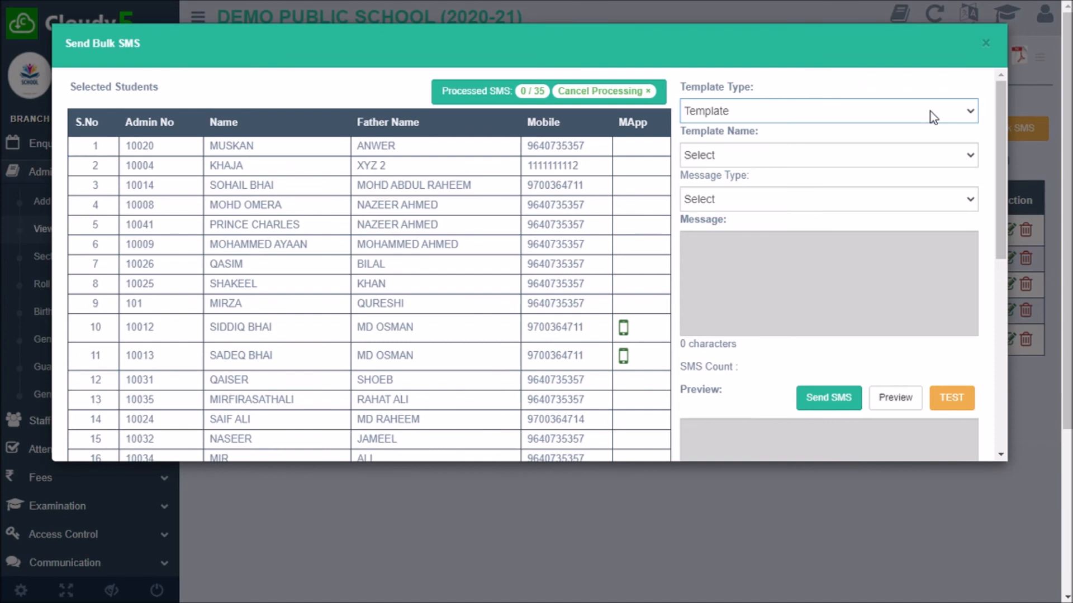
left_click(917, 156)
left_click(904, 203)
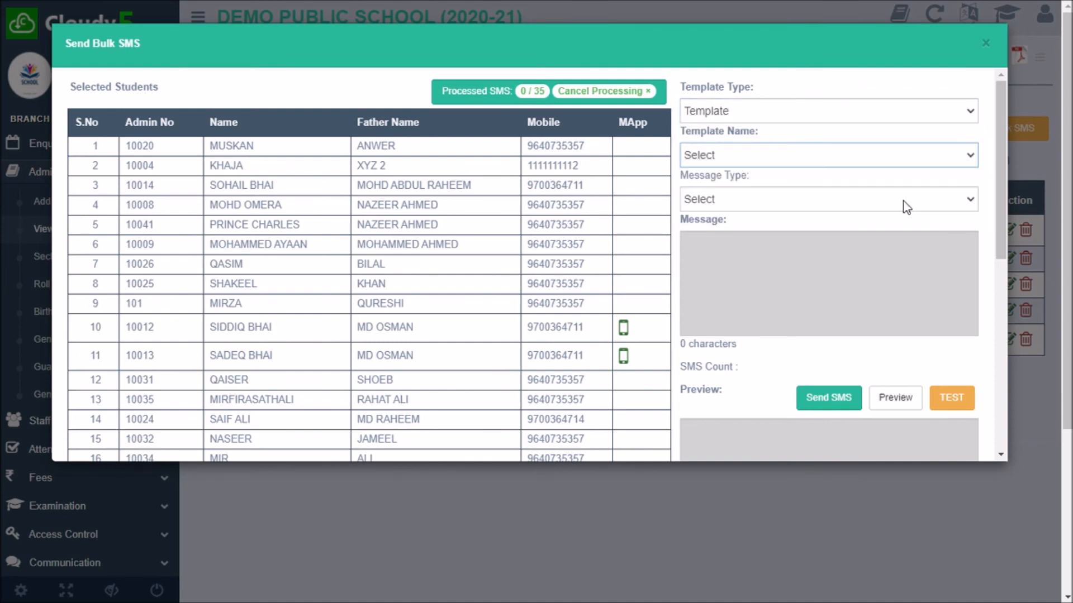
left_click(896, 396)
scroll(827, 391, "down", 3)
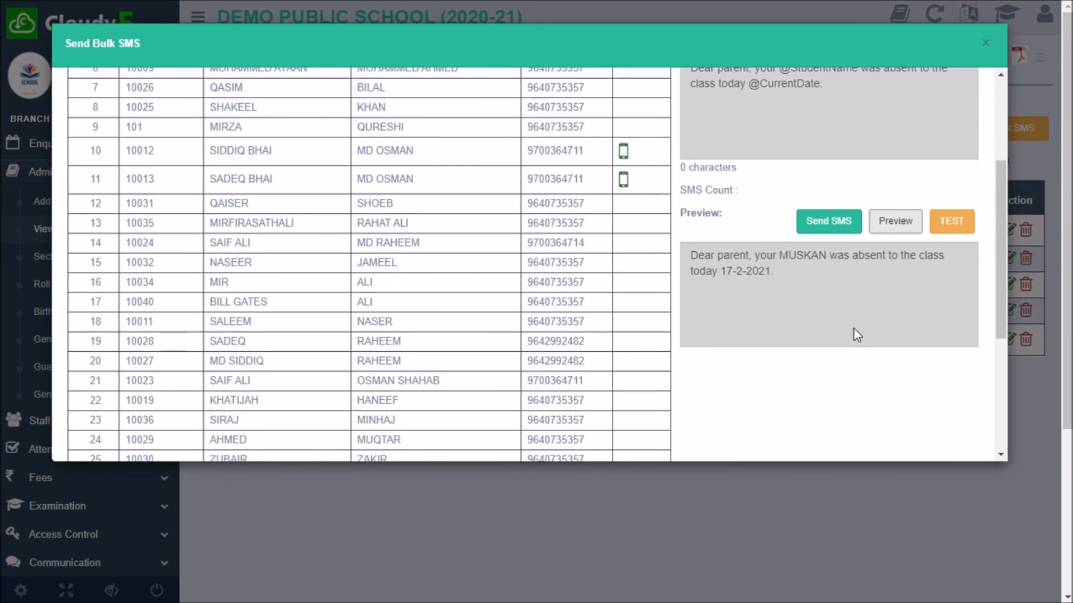
scroll(853, 328, "up", 1)
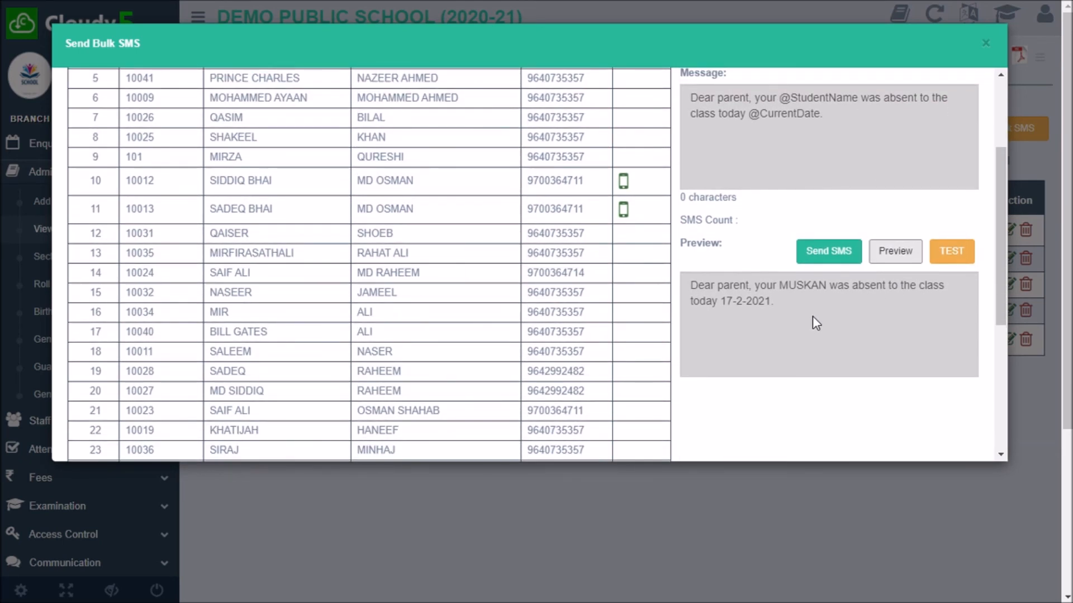
scroll(813, 316, "up", 1)
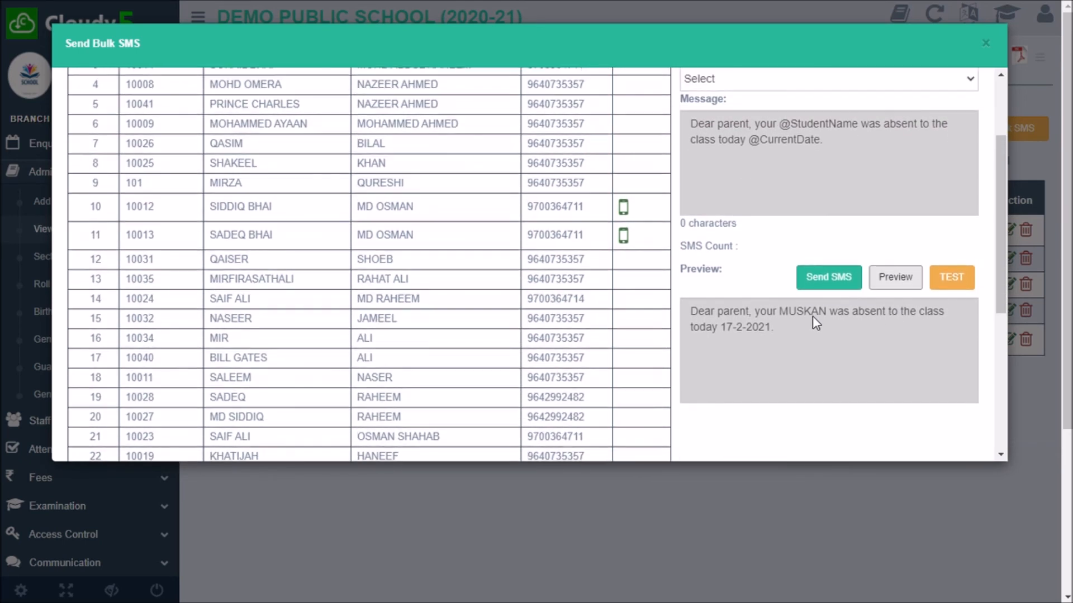
left_click(826, 289)
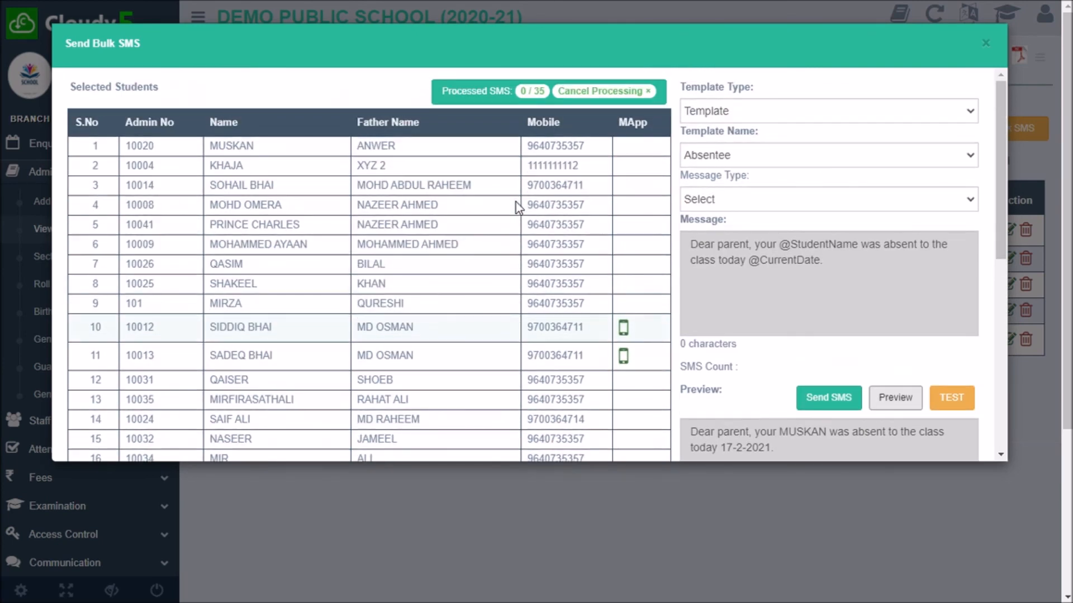
Review the recipients' mobile numbers and the message's character count, and close the bulk SMS form without sending.
left_click_drag(529, 305, 526, 165)
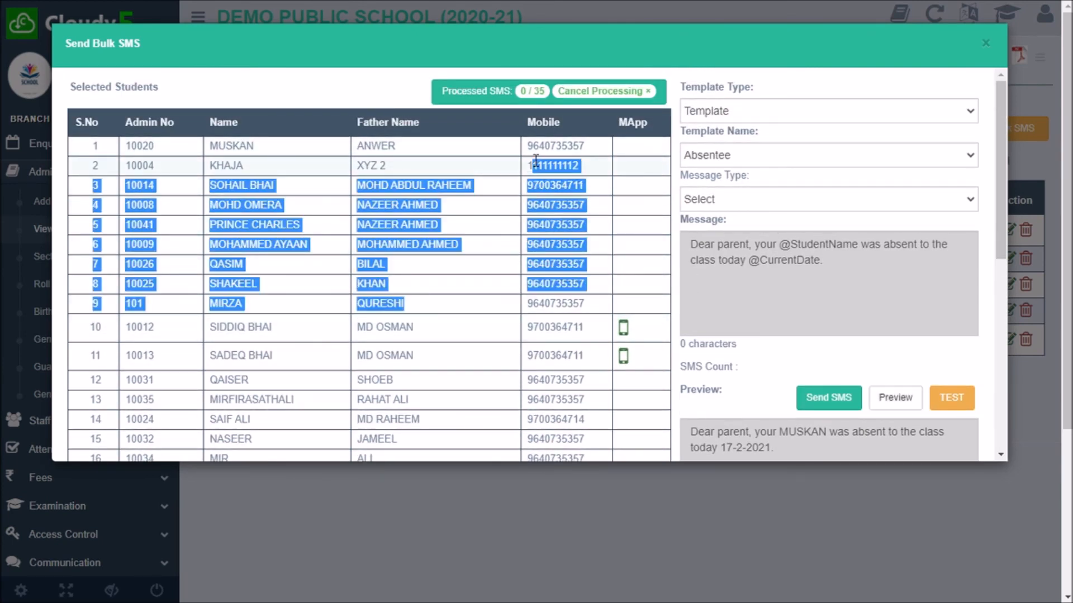
left_click(618, 207)
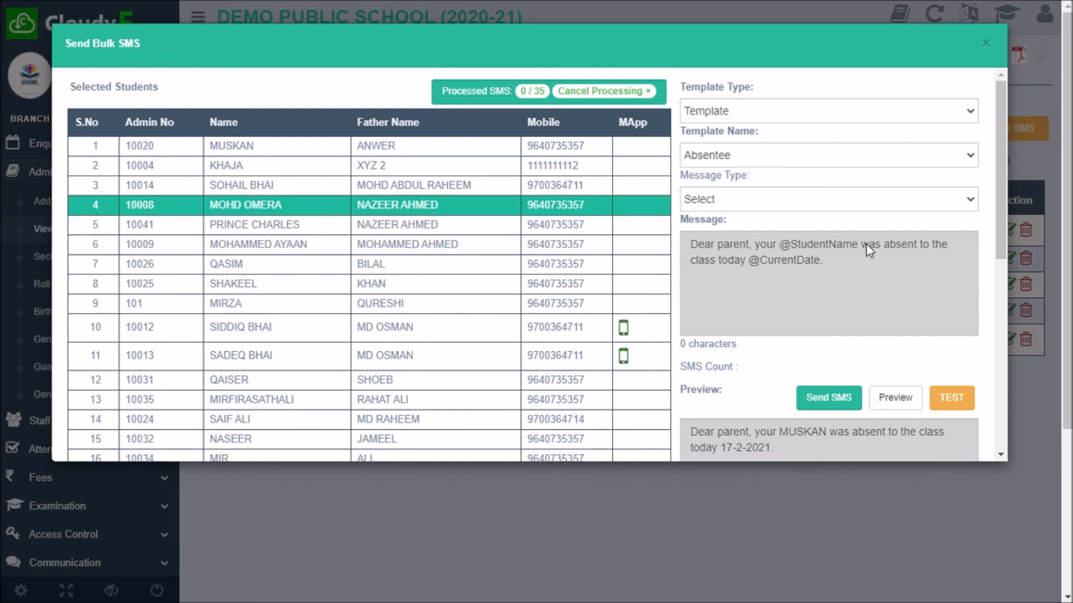
triple_click(875, 350)
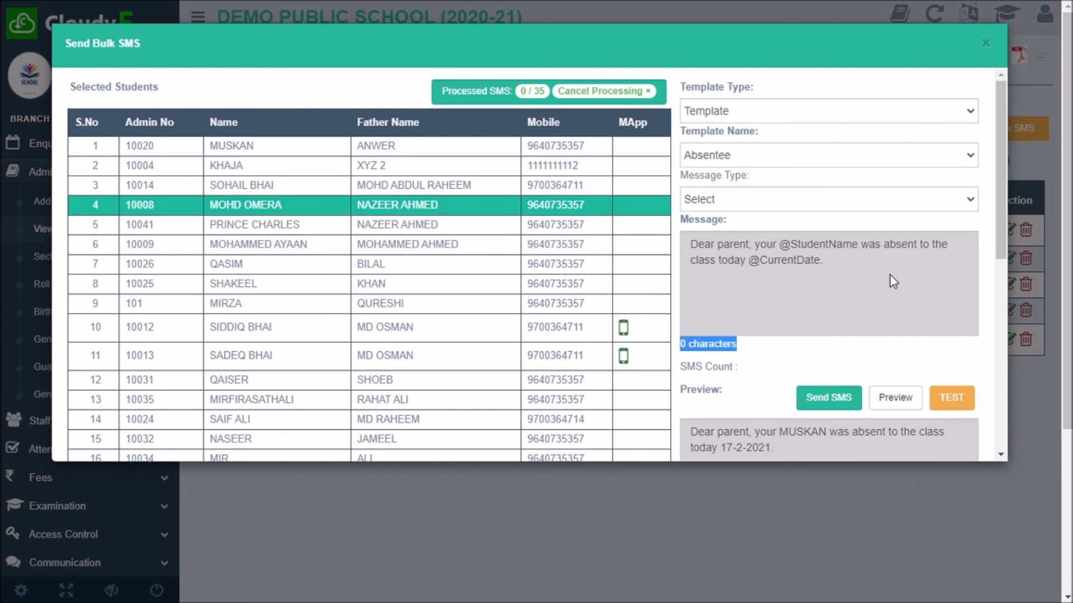
left_click(985, 45)
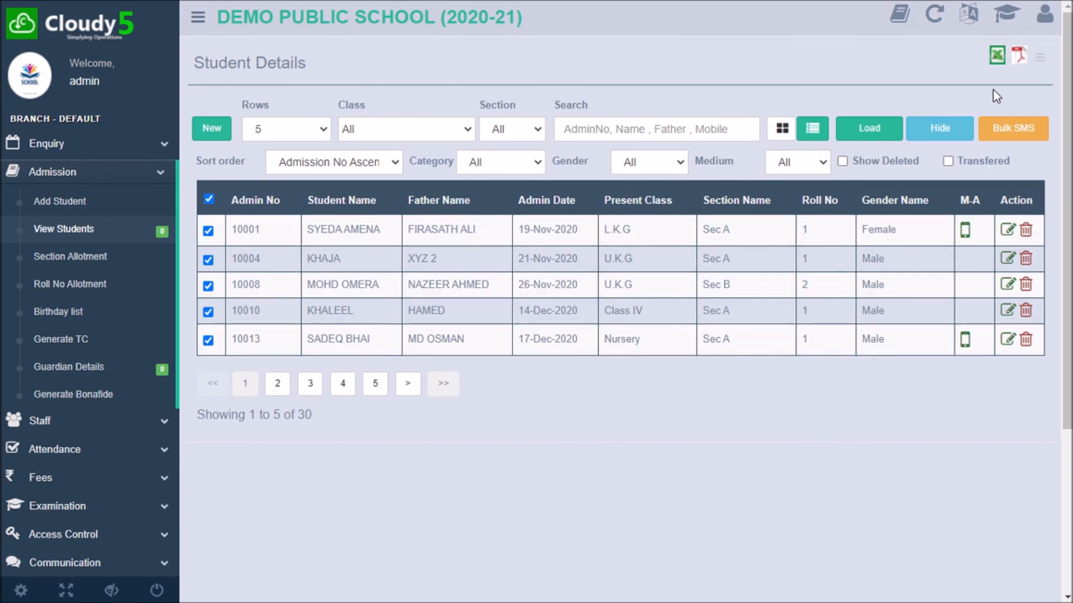
Open the PDF report of student details, review its pages and close it.
left_click(1030, 57)
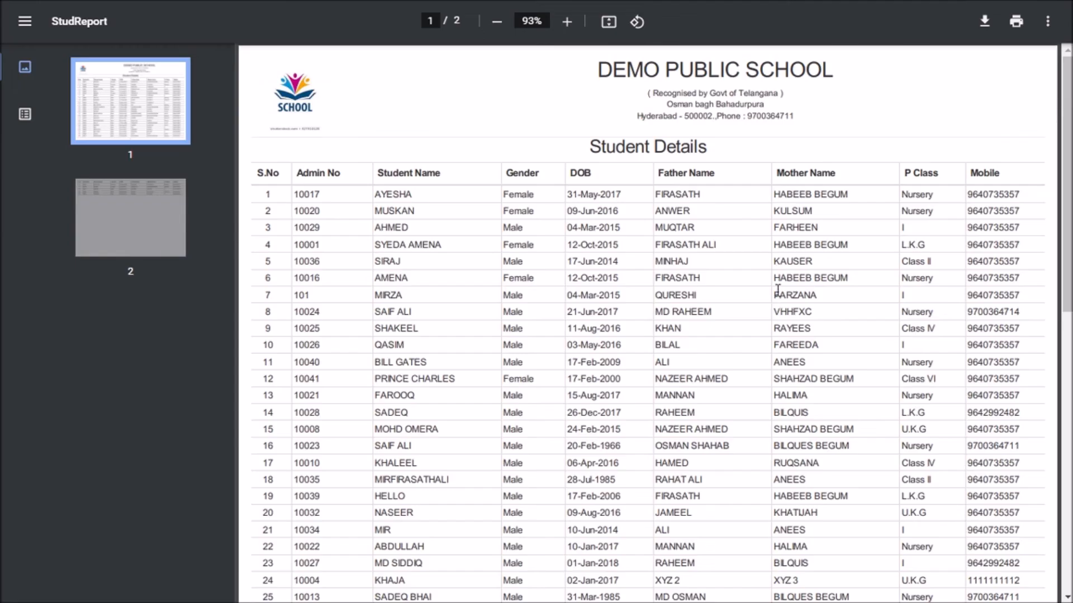
scroll(775, 304, "down", 10)
scroll(777, 305, "up", 9)
scroll(776, 305, "up", 2)
scroll(777, 304, "down", 9)
scroll(777, 304, "up", 9)
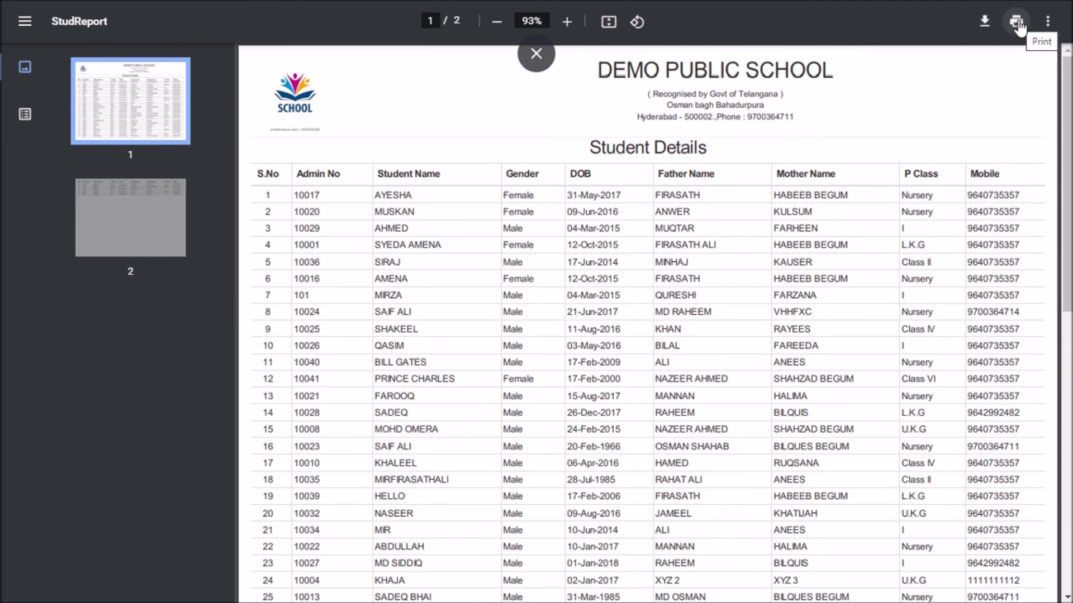
key("ctrl+w")
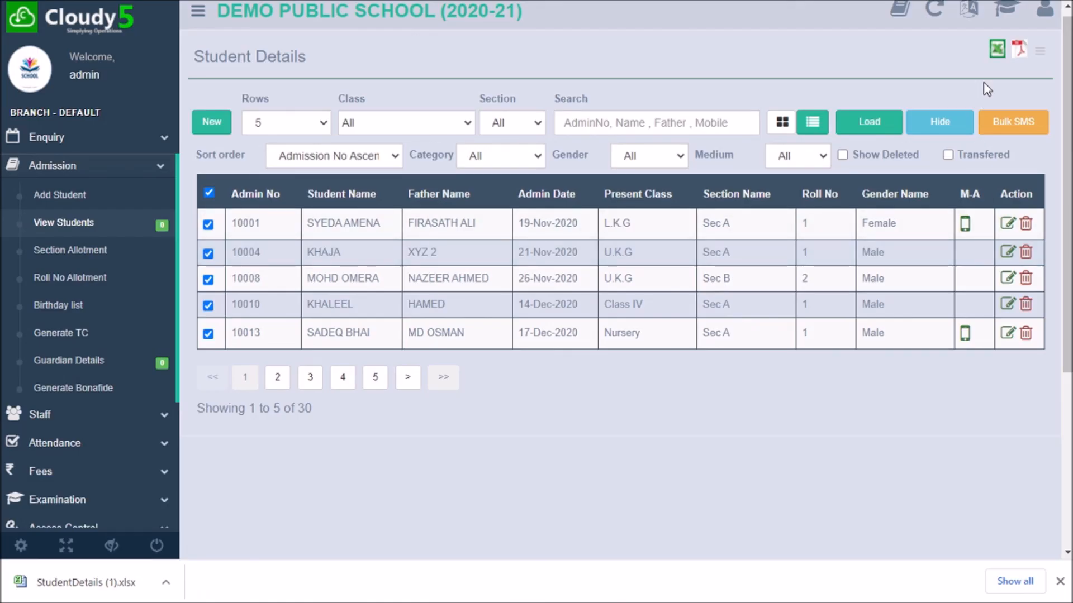